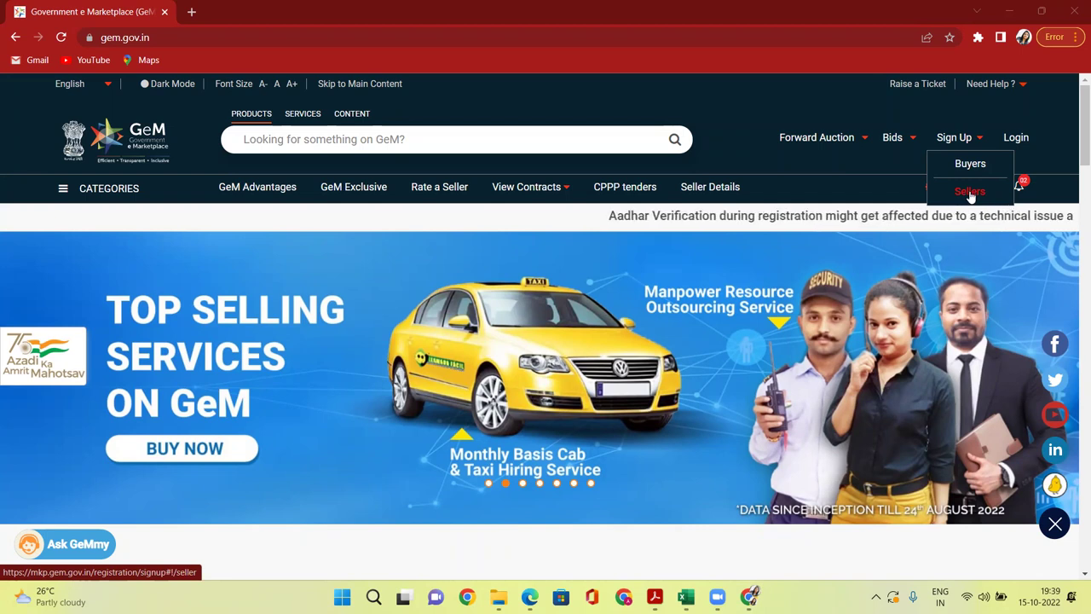
# Open the seller sign-up page and view the available Business / Organisation Type options without choosing one
pyautogui.moveTo(964, 139)
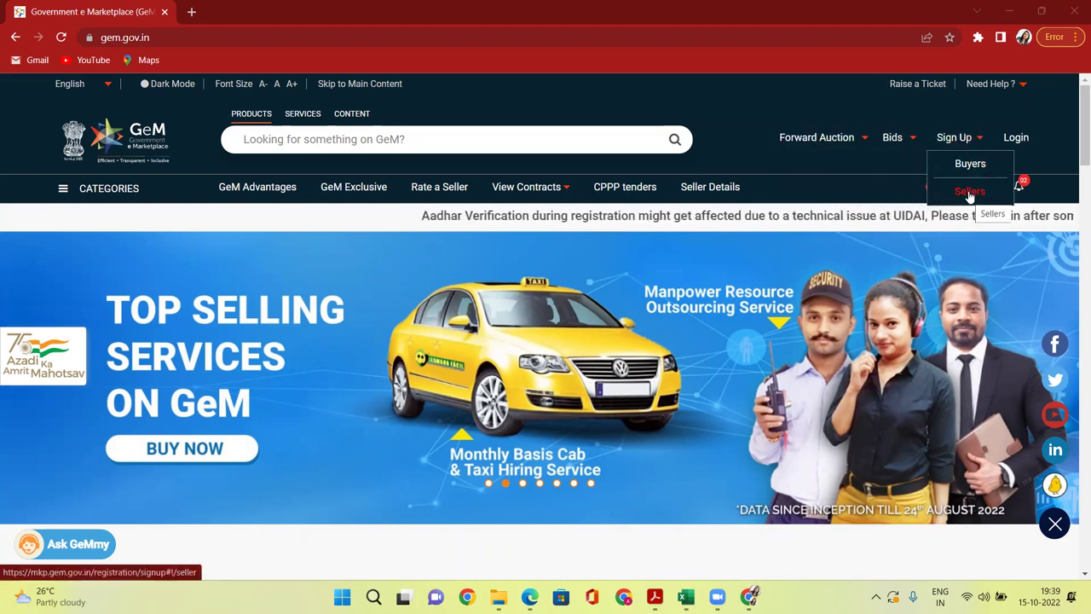
pyautogui.click(970, 192)
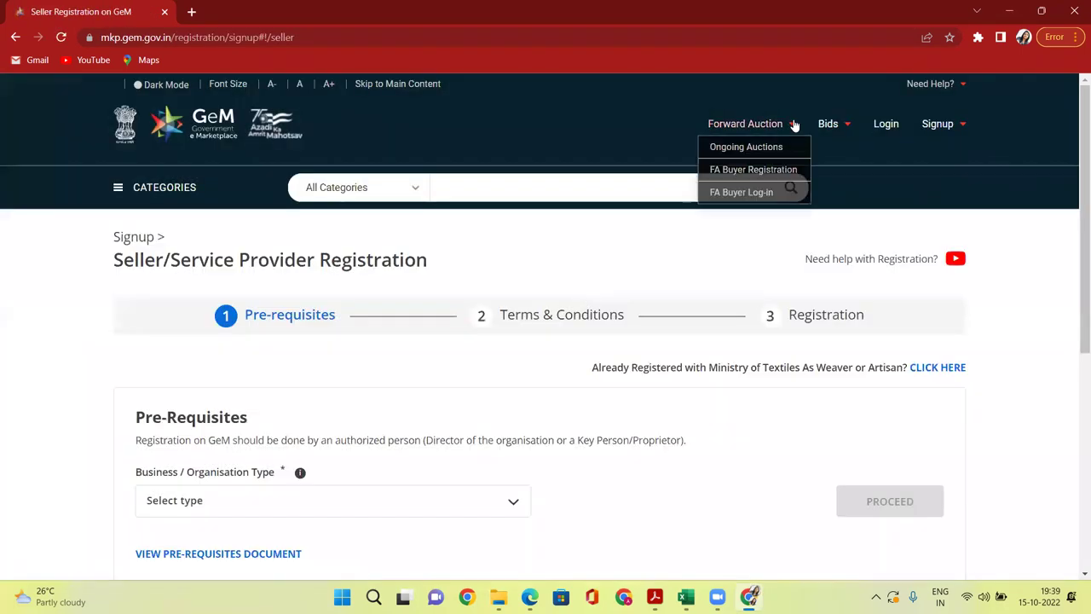
pyautogui.scroll(-3, 794, 162)
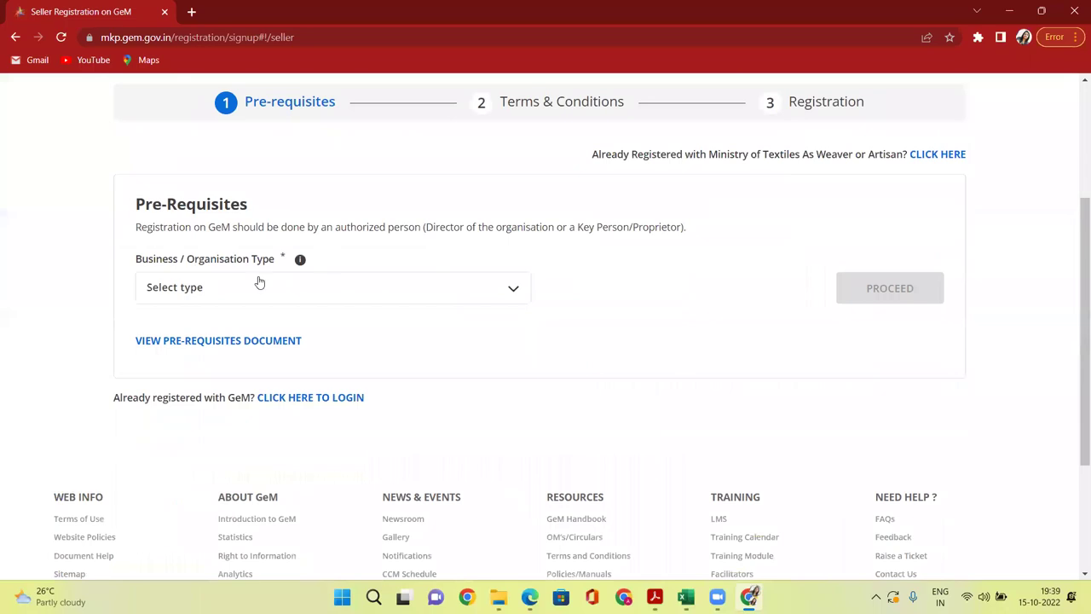
pyautogui.scroll(-2, 360, 230)
pyautogui.click(151, 150)
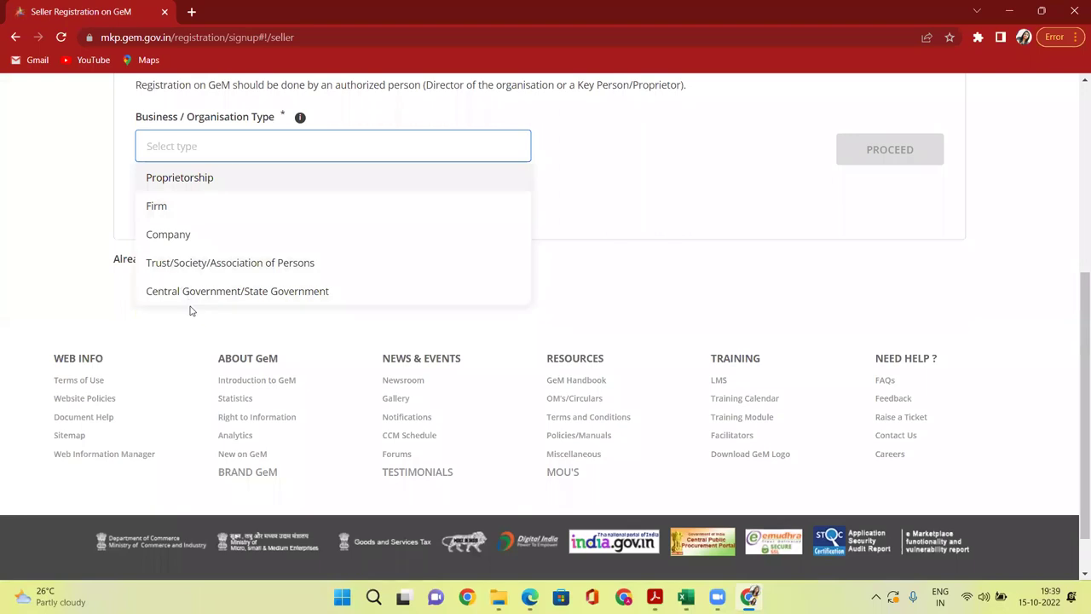
pyautogui.click(199, 385)
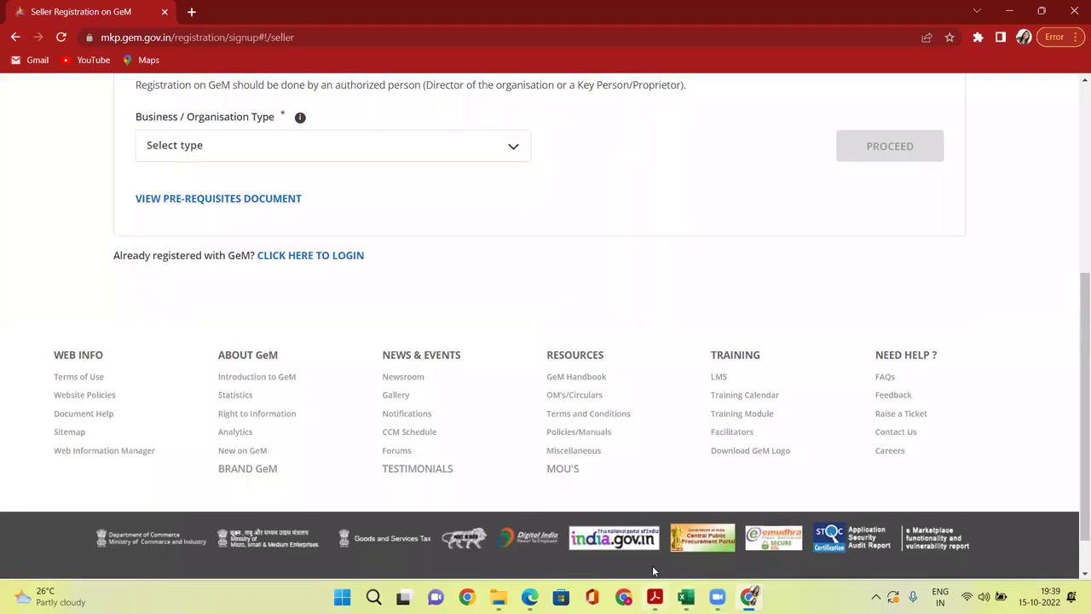
# Switch to the Book1 workbook in Excel and review the required and optional seller registration details listed in column H
pyautogui.moveTo(686, 597)
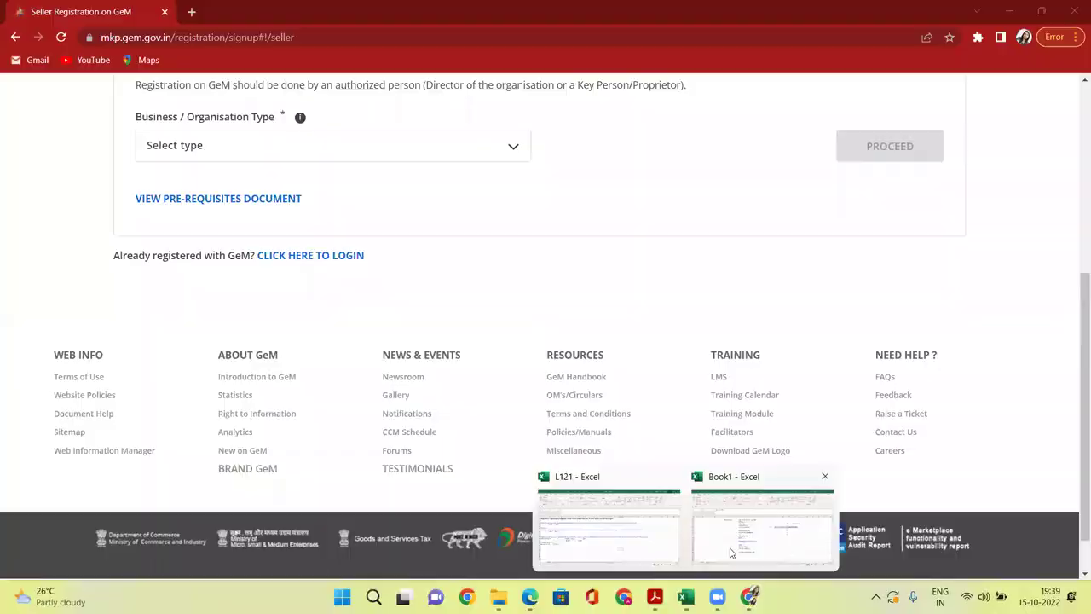
pyautogui.click(733, 558)
pyautogui.click(381, 235)
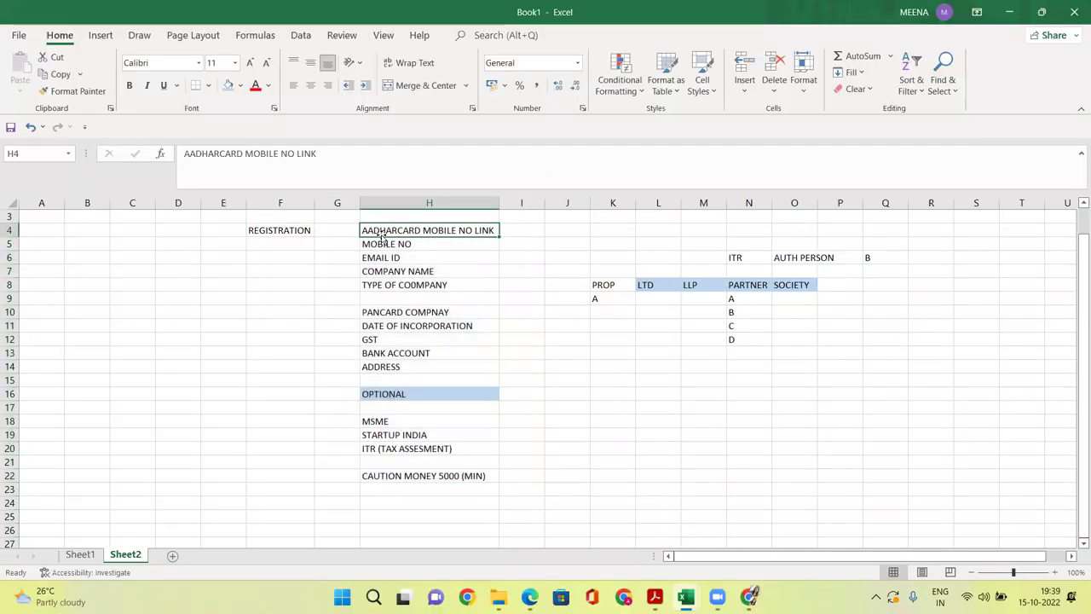
pyautogui.click(506, 337)
pyautogui.click(398, 288)
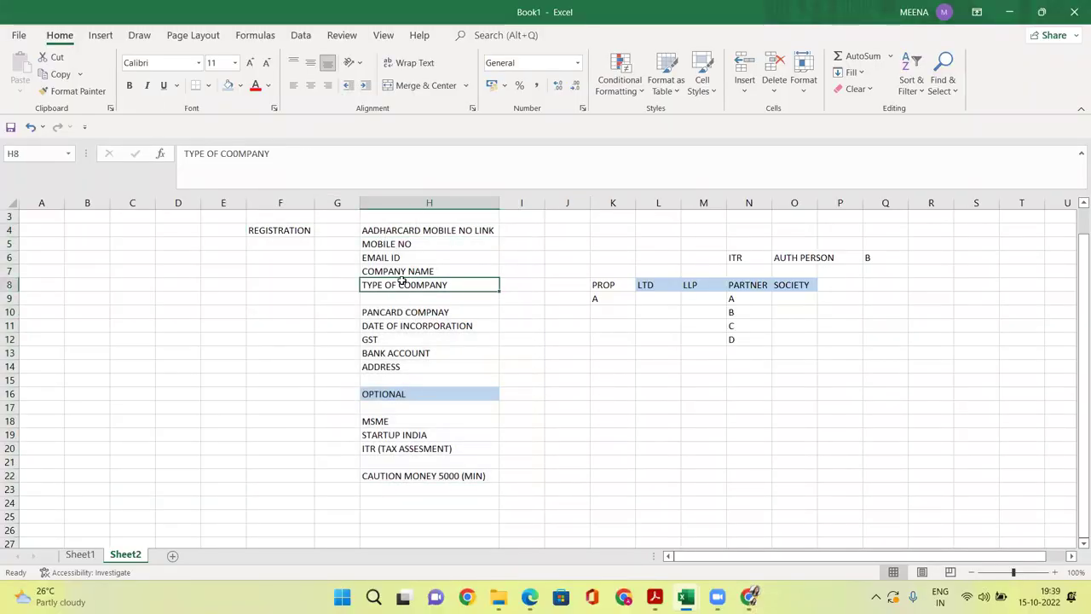
pyautogui.click(410, 270)
pyautogui.click(399, 257)
pyautogui.click(408, 244)
pyautogui.moveTo(414, 232); pyautogui.dragTo(415, 369)
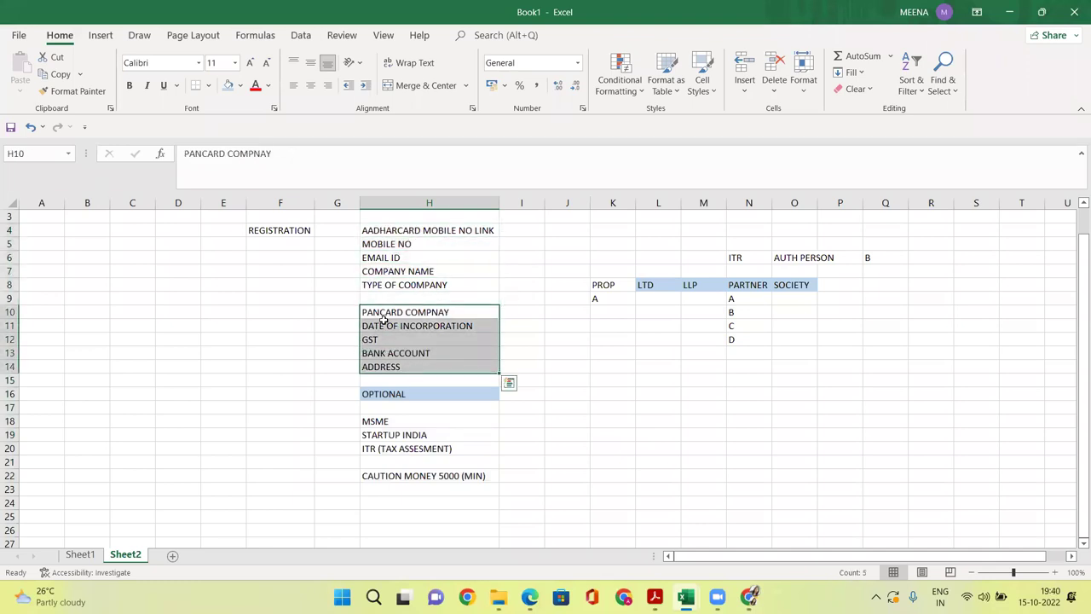
pyautogui.click(368, 341)
pyautogui.click(399, 354)
pyautogui.click(395, 366)
pyautogui.moveTo(381, 418); pyautogui.dragTo(433, 450)
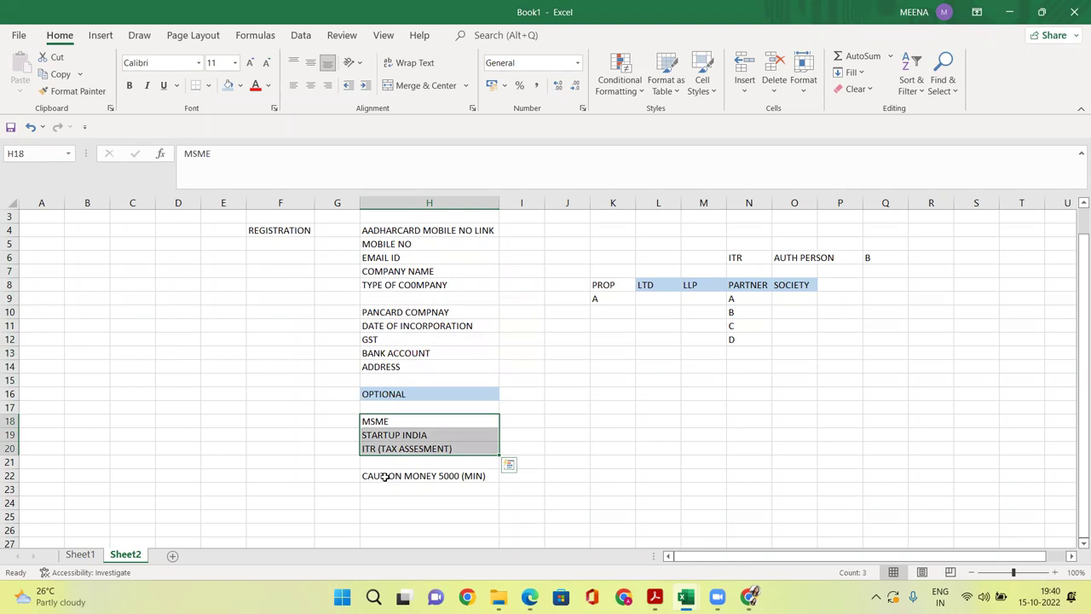
pyautogui.click(399, 476)
pyautogui.moveTo(435, 227); pyautogui.dragTo(443, 394)
# Edit the caution money entry in H22 to read "CAUTION MONEY RS. 5000 (MIN)"
pyautogui.click(380, 477)
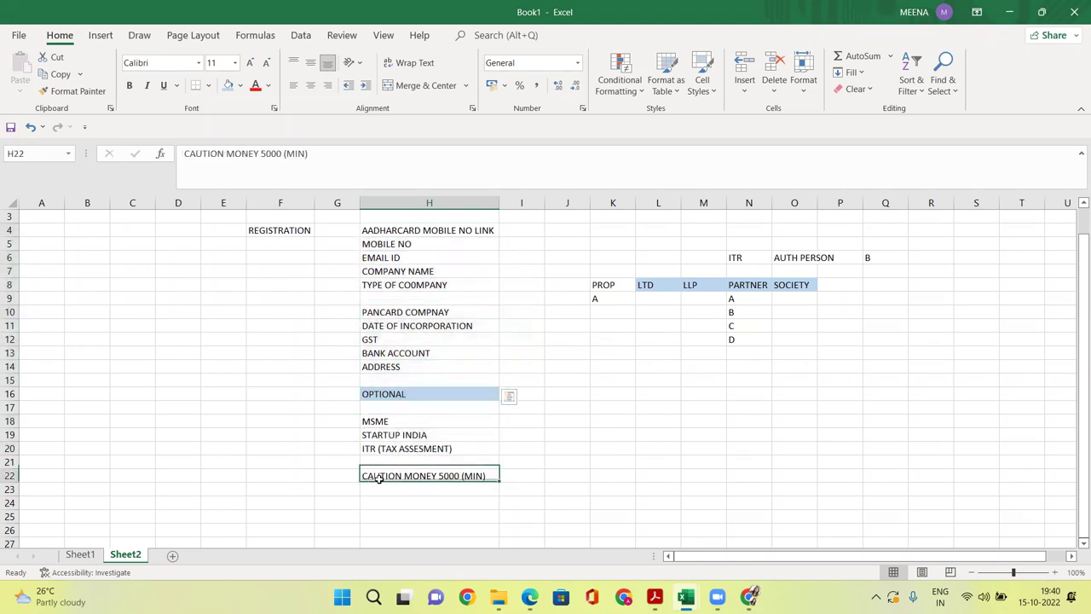
pyautogui.doubleClick(439, 475)
pyautogui.write('RS.')
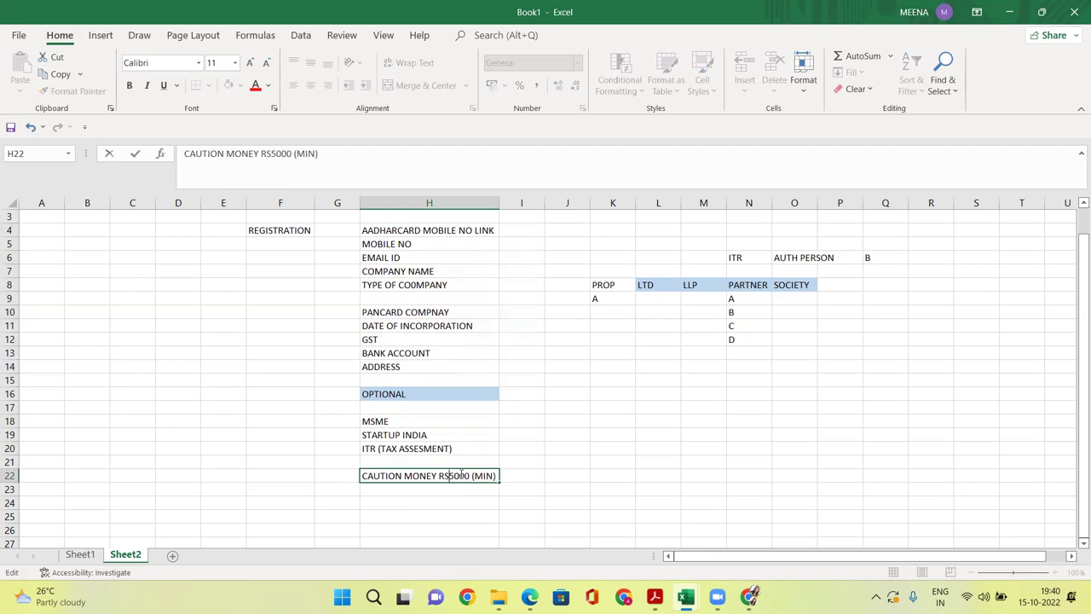
pyautogui.click(472, 513)
pyautogui.click(464, 476)
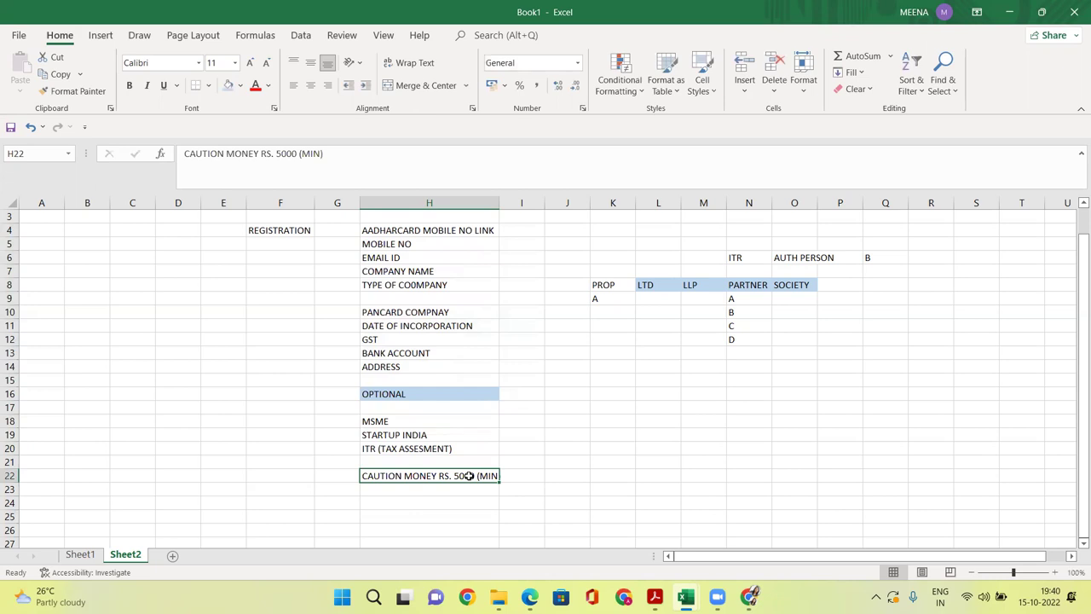
# Enter "DEPOSIT" in I22 beside the caution money entry
pyautogui.click(572, 474)
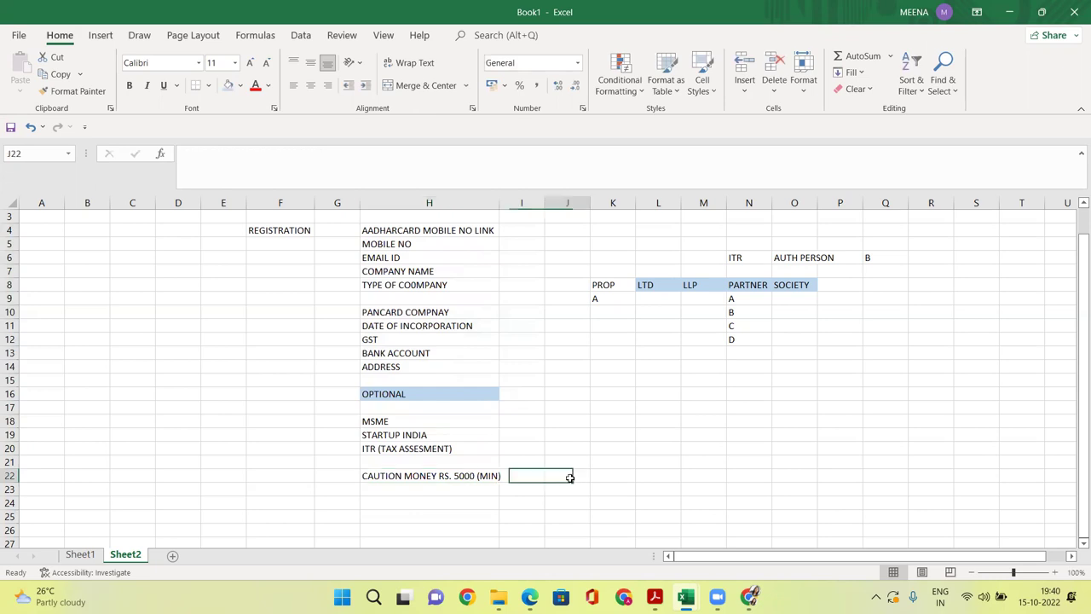
pyautogui.click(429, 475)
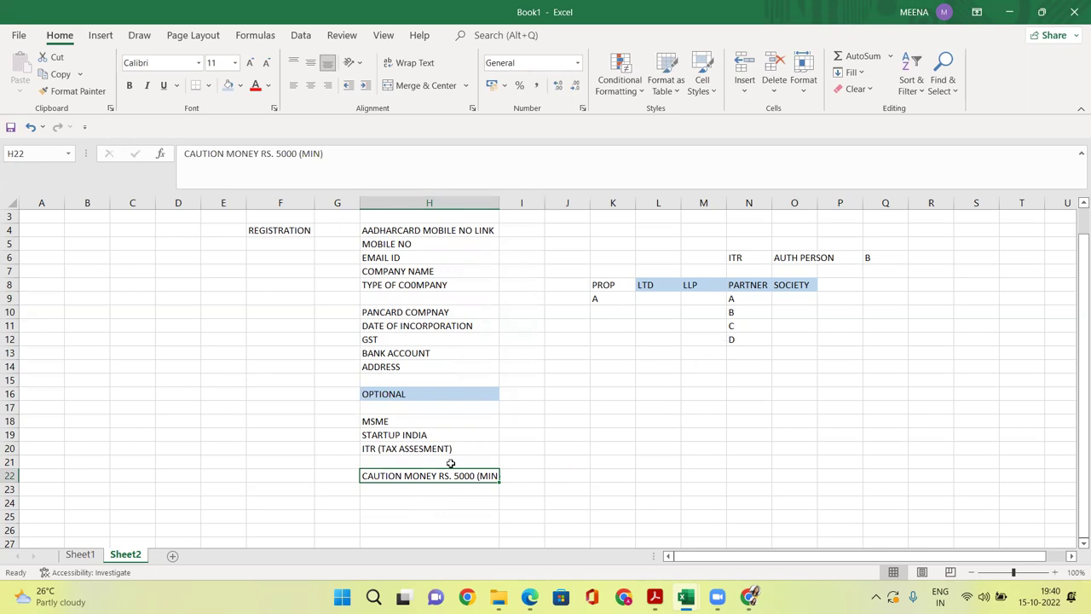
pyautogui.click(520, 475)
pyautogui.write('DE')
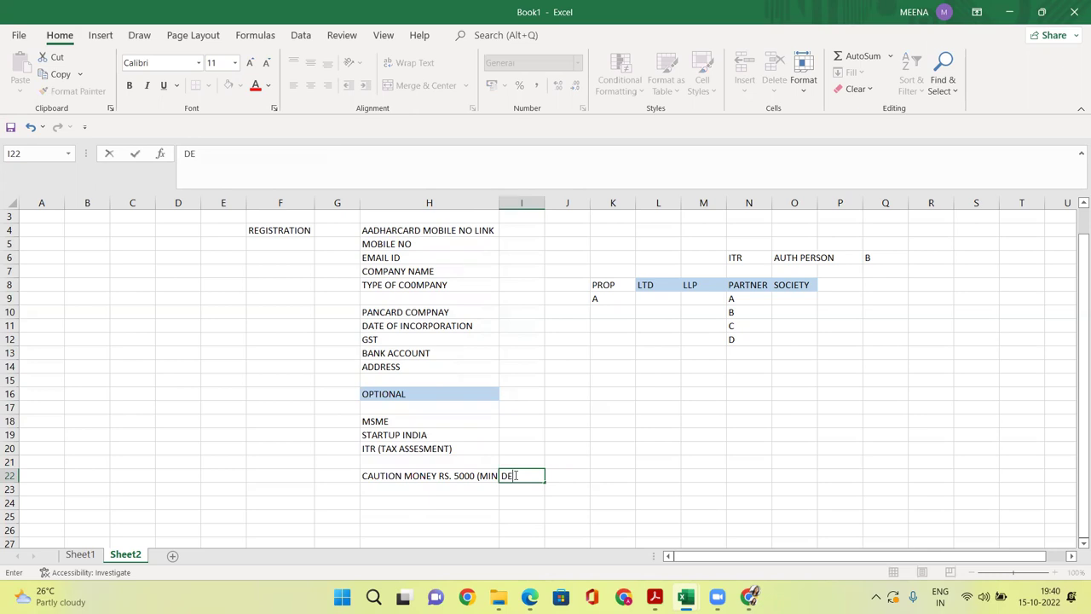
pyautogui.write('POSIT')
pyautogui.press('Return')
pyautogui.click(524, 474)
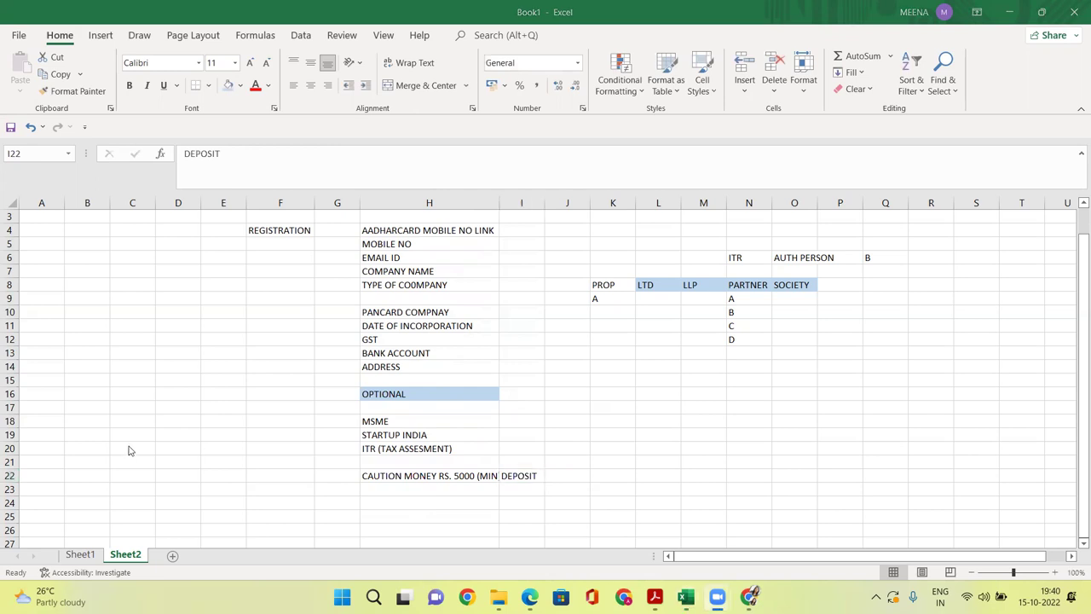
pyautogui.click(392, 230)
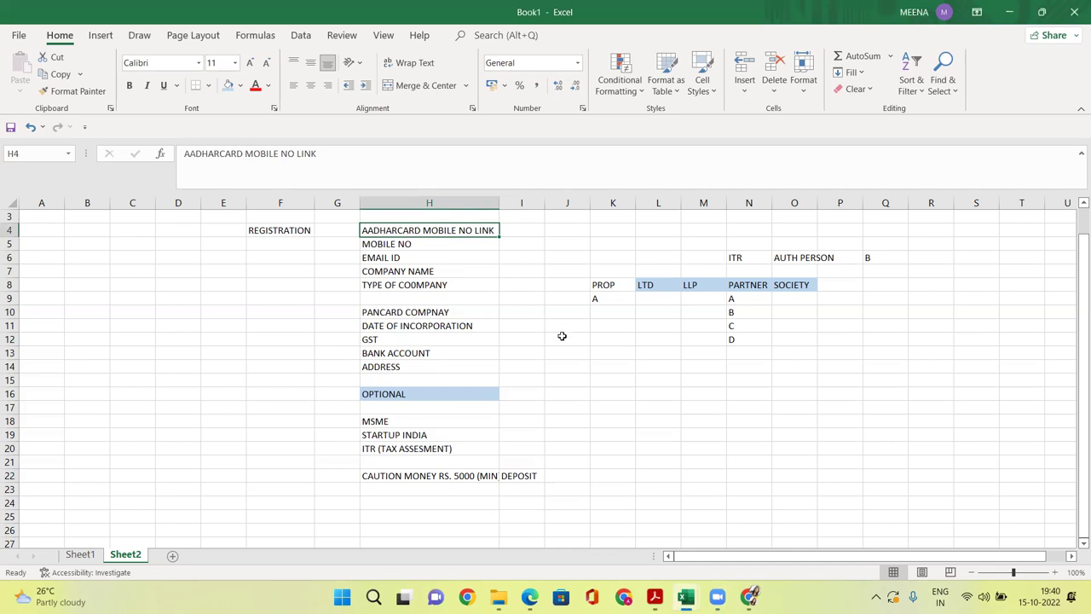
pyautogui.click(612, 393)
# Switch to the seller registration page in Chrome and set the Business / Organisation Type to Proprietorship
pyautogui.click(749, 597)
pyautogui.scroll(3, 500, 219)
pyautogui.scroll(-3, 418, 234)
pyautogui.click(230, 153)
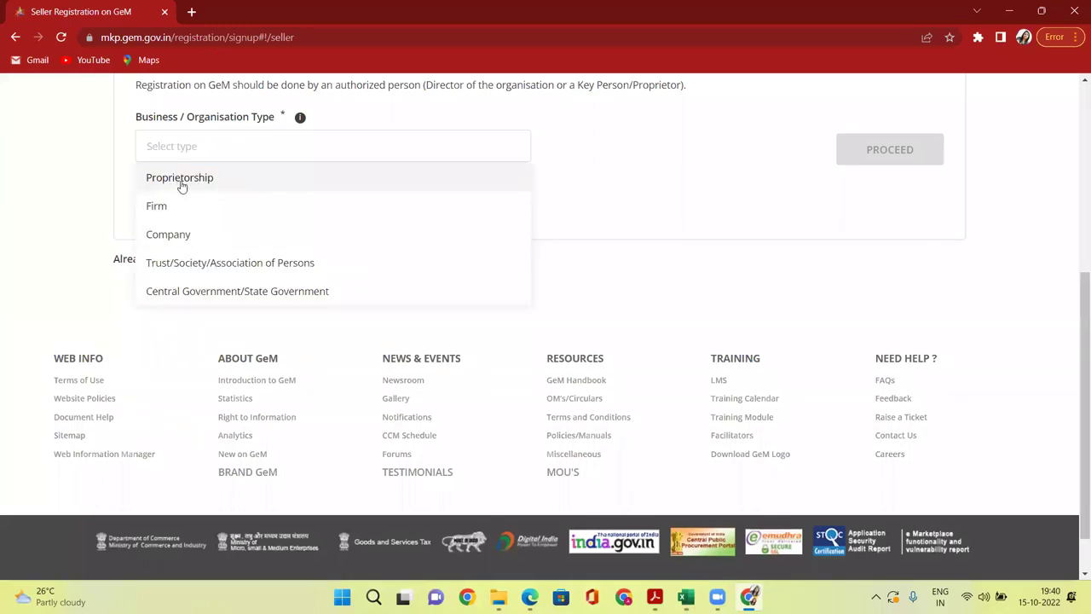
pyautogui.click(180, 186)
pyautogui.scroll(-1, 605, 223)
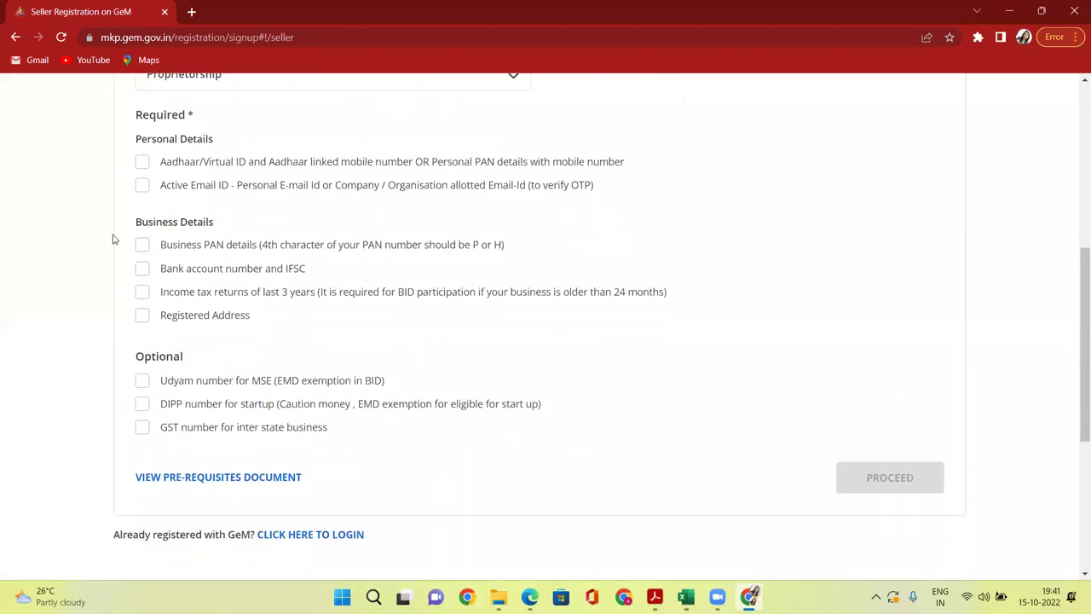
# Mark the Aadhaar/PAN with mobile number, Active Email ID, Business PAN details, and Bank account number and IFSC prerequisites as available
pyautogui.click(141, 161)
pyautogui.moveTo(179, 162); pyautogui.dragTo(678, 162)
pyautogui.moveTo(167, 186); pyautogui.dragTo(595, 188)
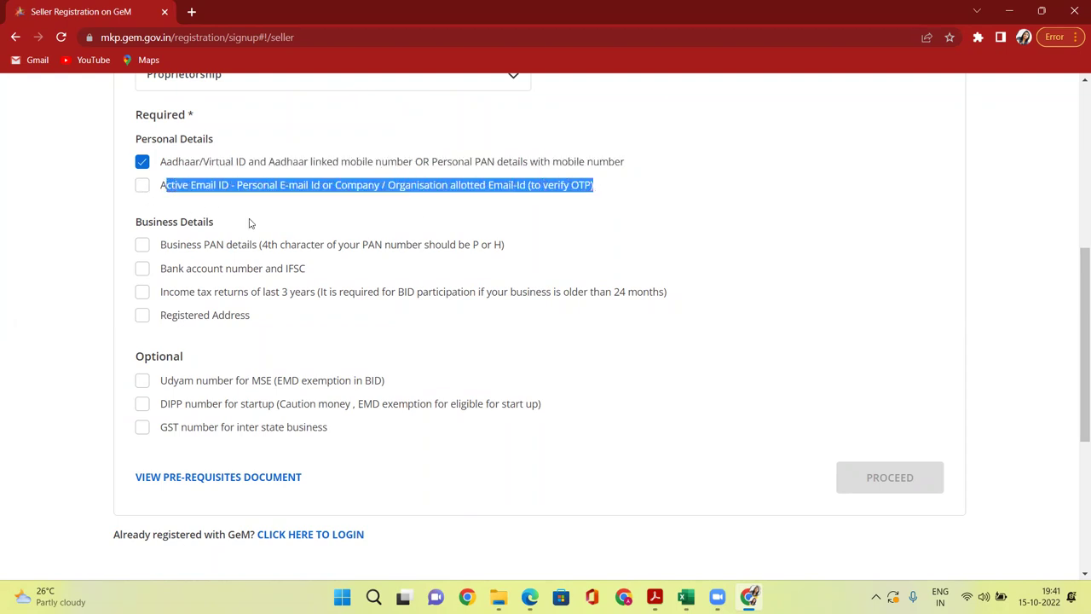
pyautogui.click(137, 207)
pyautogui.click(139, 246)
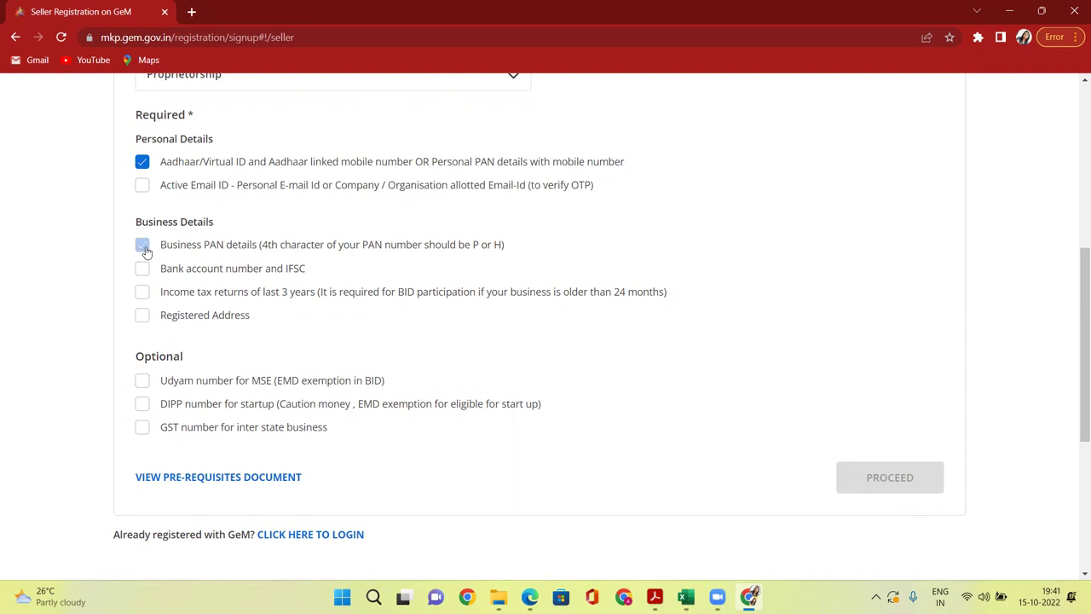
pyautogui.click(142, 189)
pyautogui.click(143, 269)
pyautogui.moveTo(305, 268); pyautogui.dragTo(314, 294)
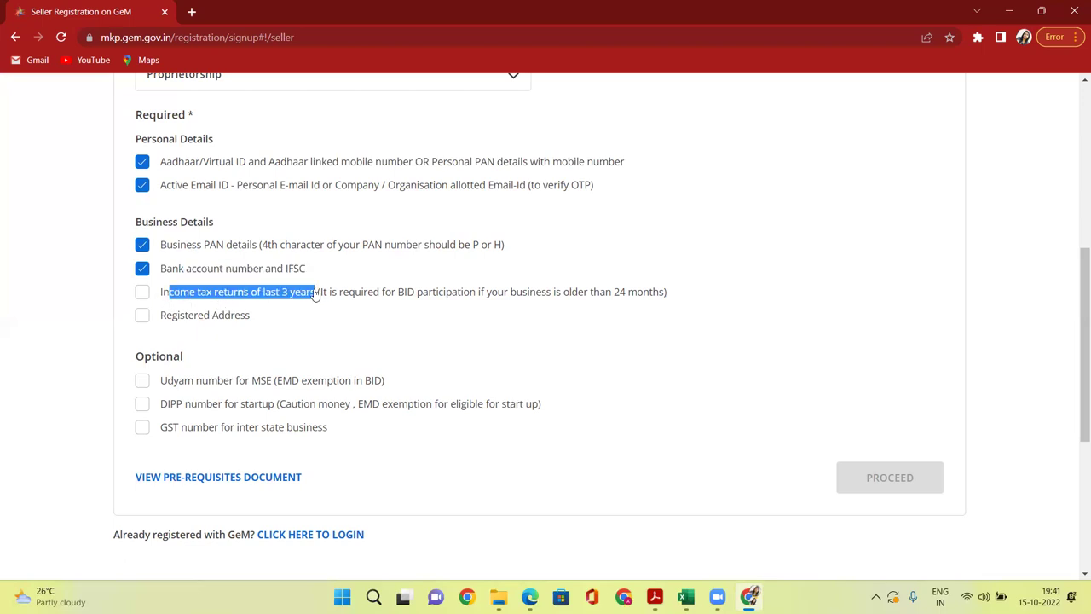
# Switch to the Book1 workbook, enter "24 MONTH" in I20 beside ITR (TAX ASSESMENT), and widen column I to fit
pyautogui.click(686, 597)
pyautogui.click(739, 549)
pyautogui.click(665, 461)
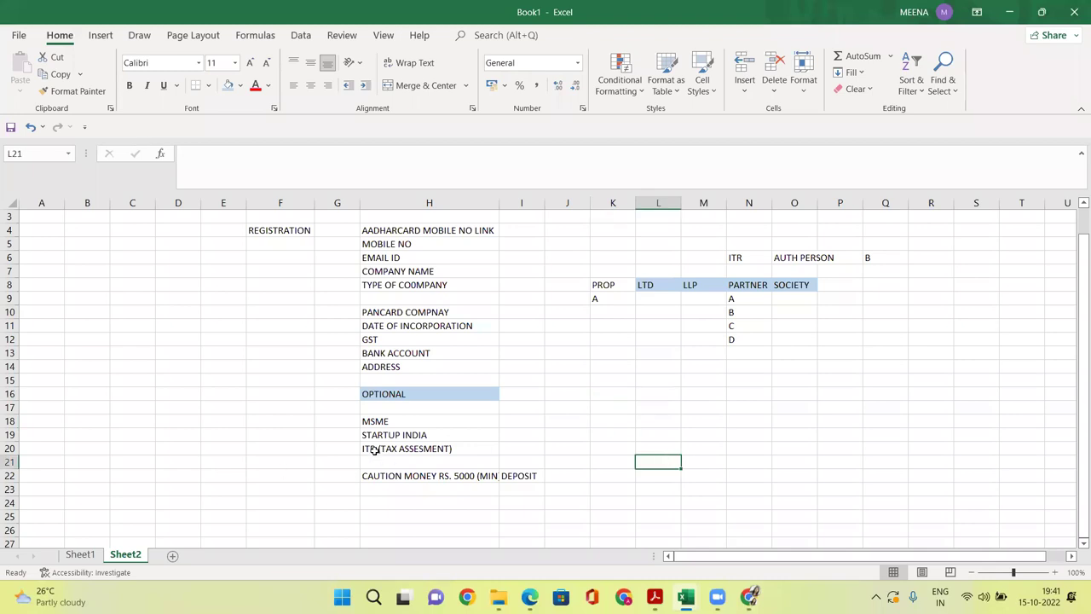
pyautogui.click(401, 451)
pyautogui.click(528, 448)
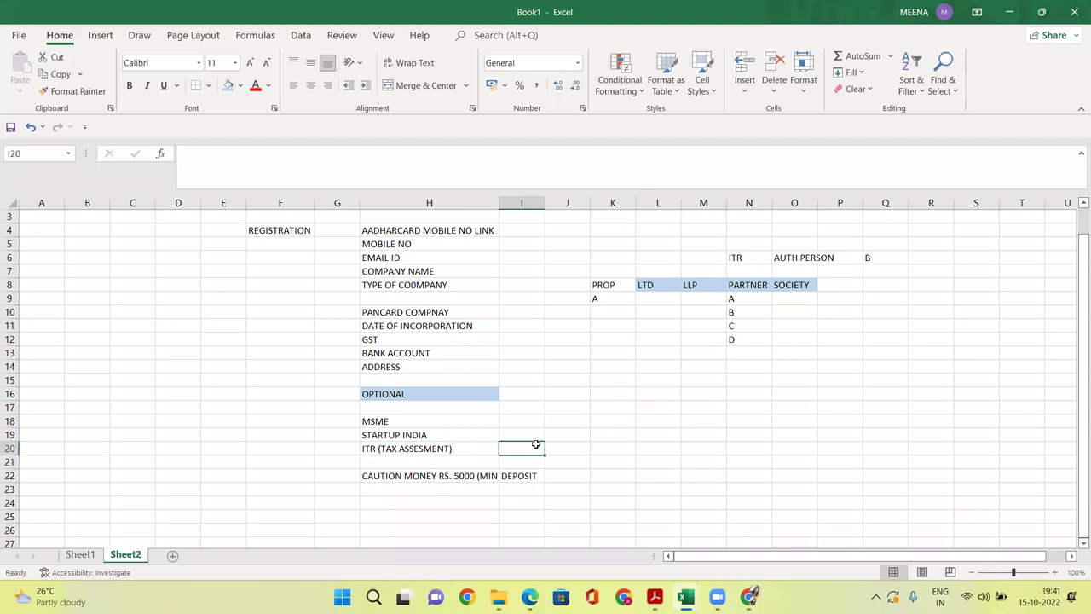
pyautogui.write('24 MONTH')
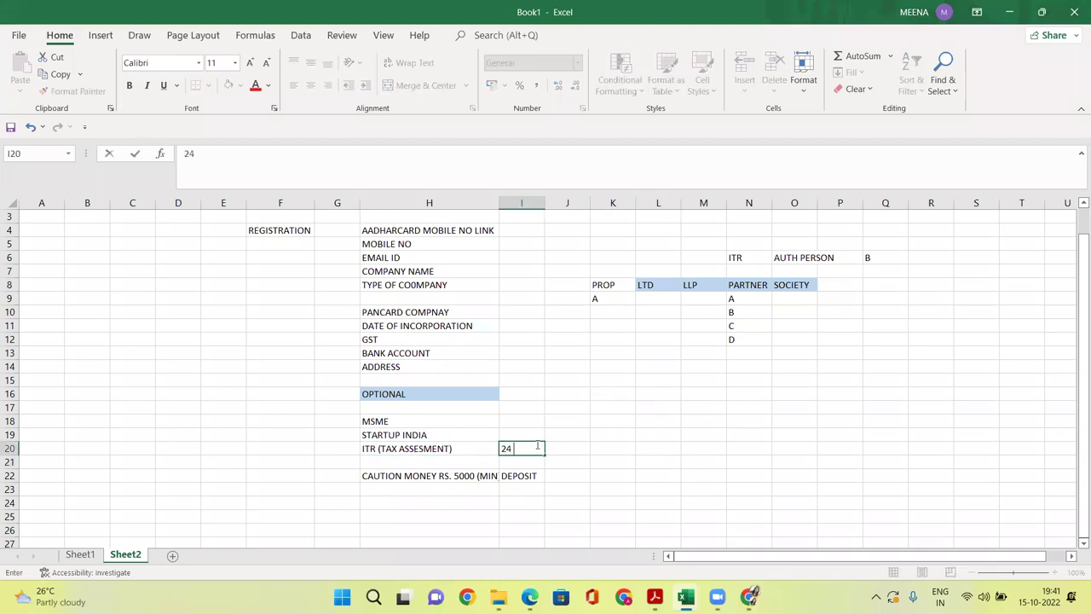
pyautogui.press('Return')
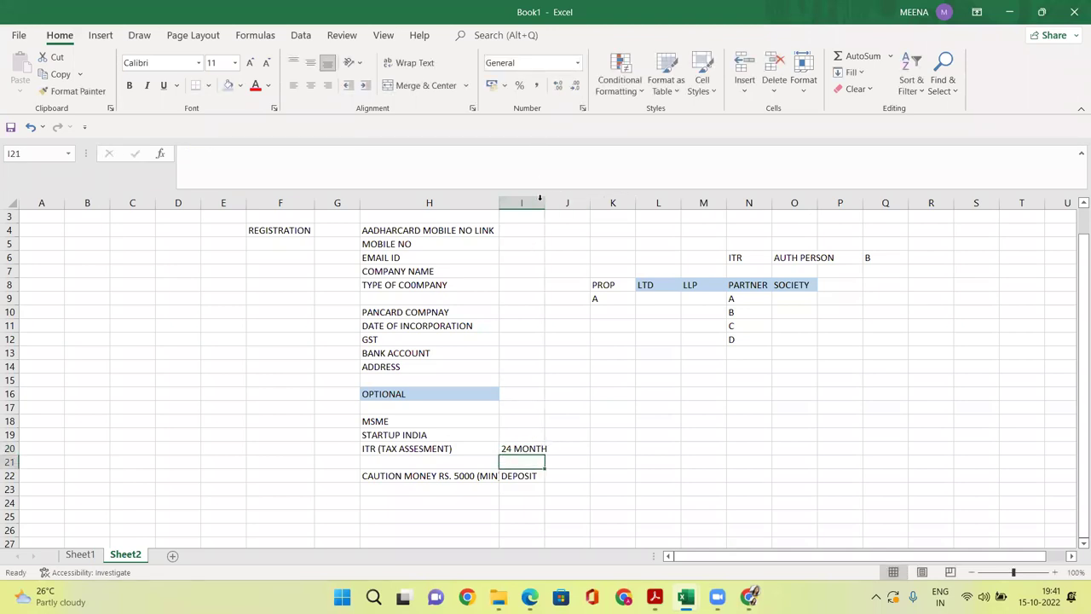
pyautogui.moveTo(539, 198); pyautogui.dragTo(547, 198)
pyautogui.click(596, 448)
# Enter "BID" in J20 beside the 24 MONTH note for the ITR entry
pyautogui.click(527, 448)
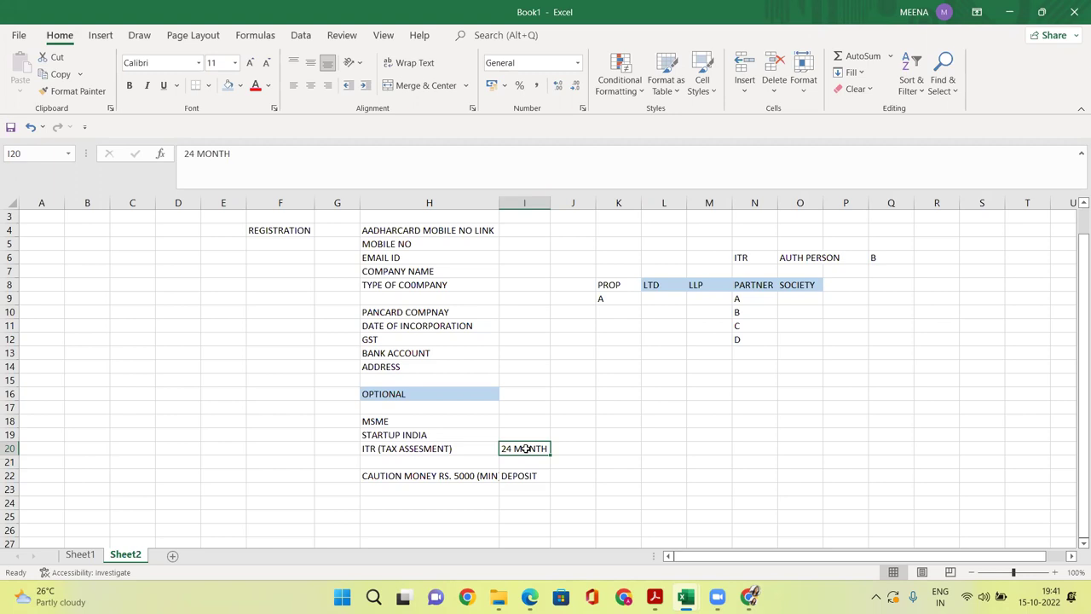
pyautogui.press('Right')
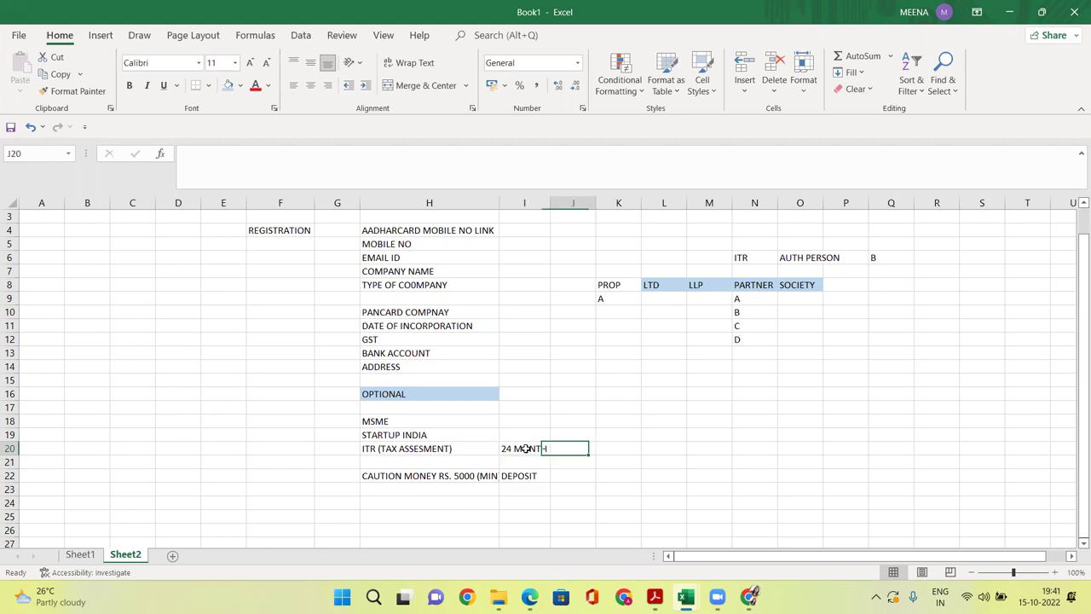
pyautogui.write('BID')
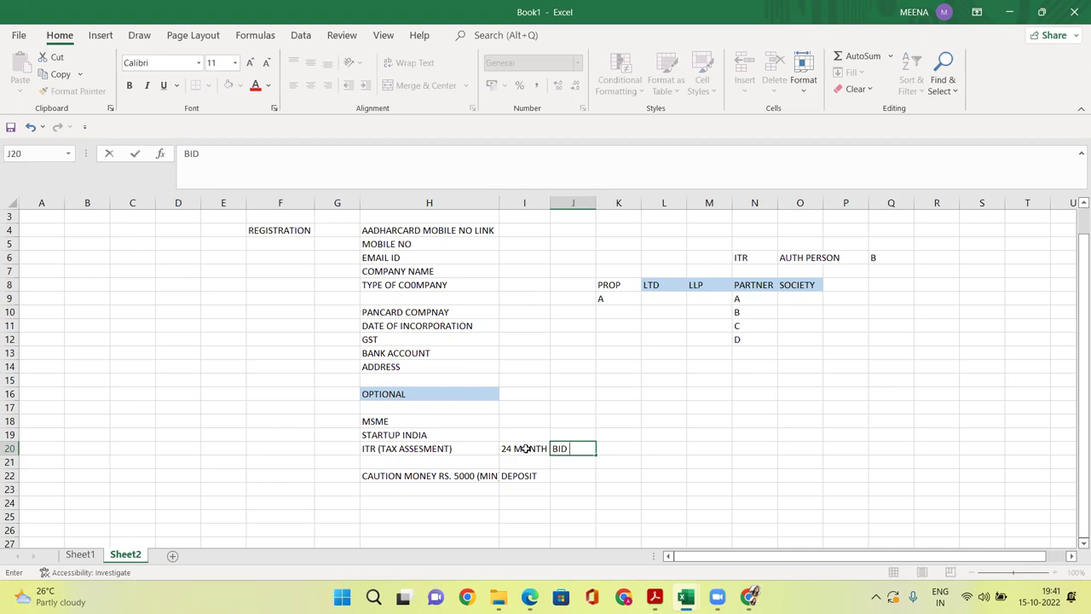
pyautogui.press('Return')
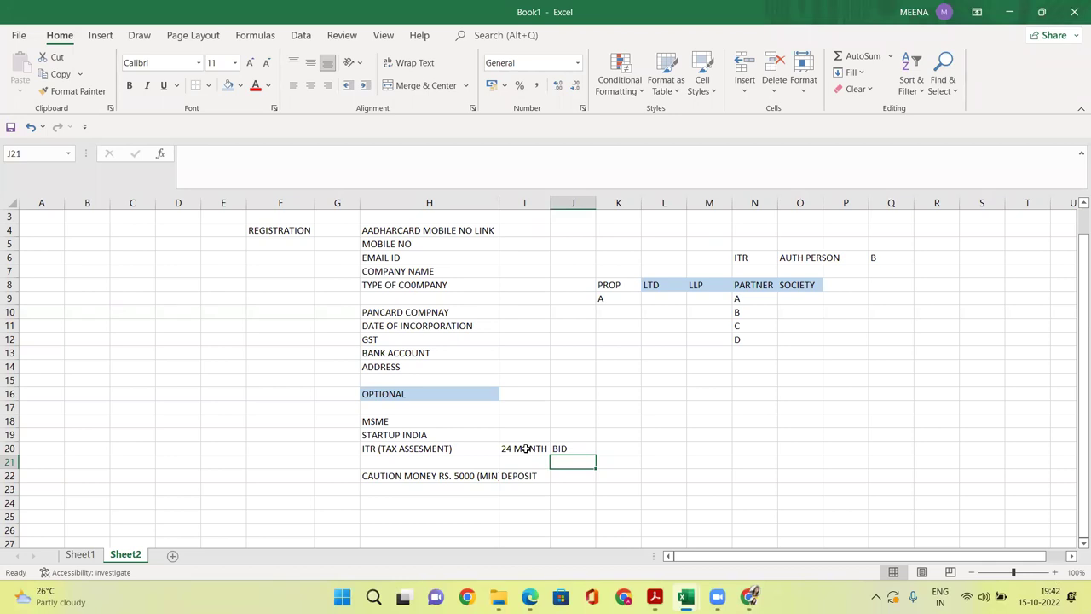
pyautogui.click(421, 445)
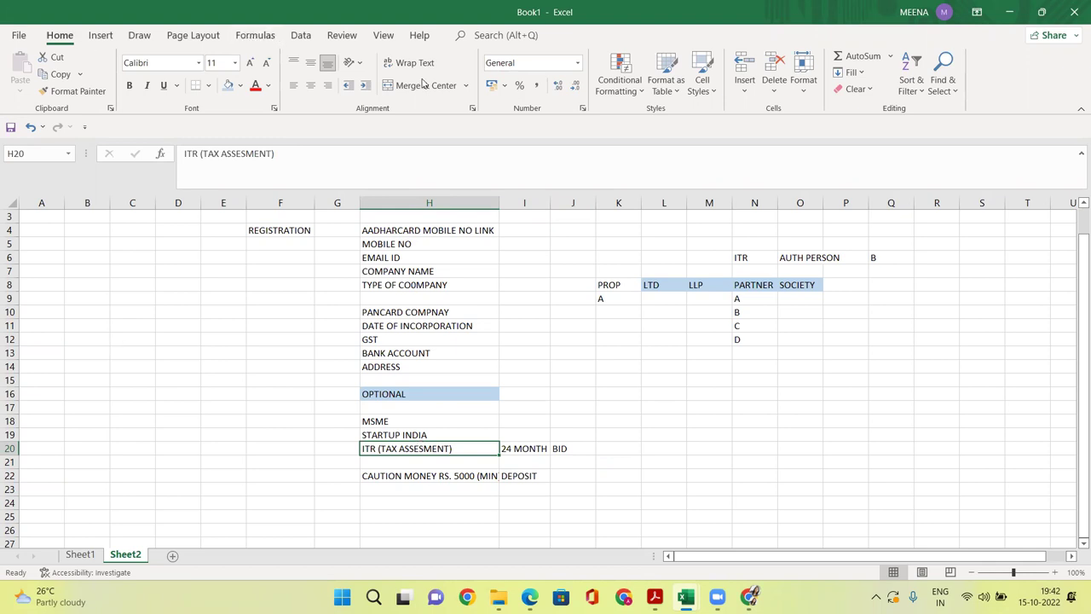
# Compare the income tax returns condition on the registration page in Chrome with the 24 MONTH note in the Book1 workbook
pyautogui.hotkey('alt', 'Tab')
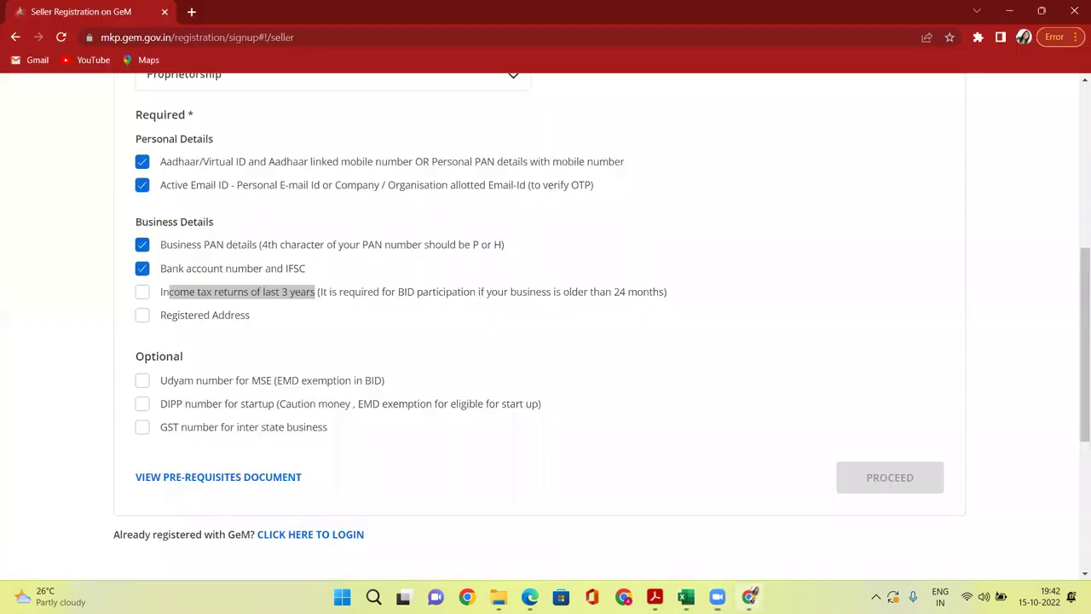
pyautogui.click(614, 297)
pyautogui.moveTo(650, 295); pyautogui.dragTo(398, 298)
pyautogui.moveTo(686, 596)
pyautogui.click(751, 532)
pyautogui.click(519, 449)
# Switch back to the registration page in Chrome and mark Income tax returns of last 3 years and Registered Address as available
pyautogui.moveTo(748, 596)
pyautogui.click(748, 519)
pyautogui.click(142, 294)
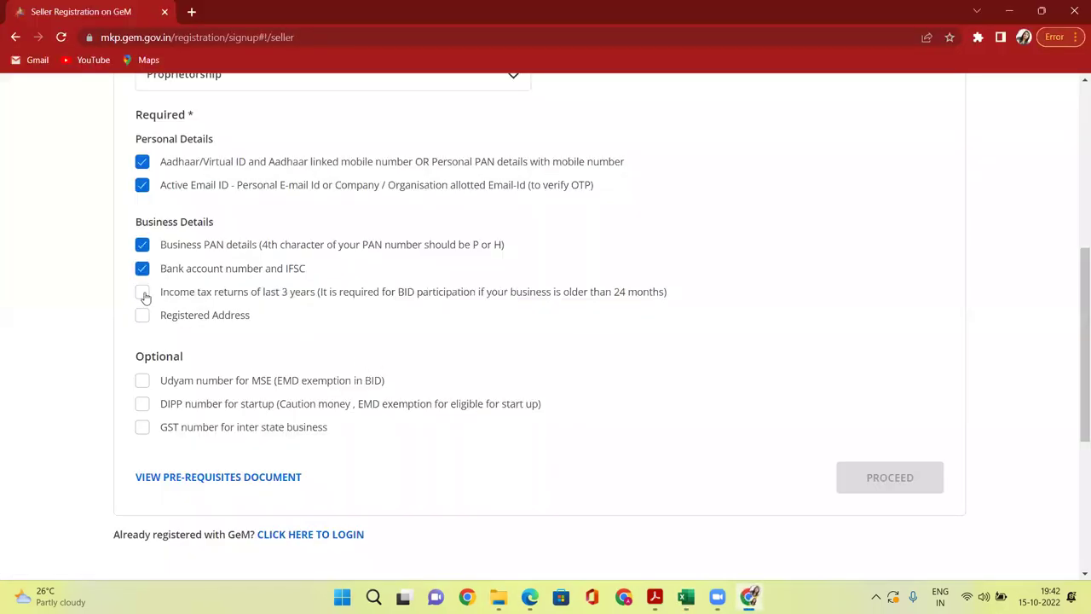
pyautogui.click(142, 315)
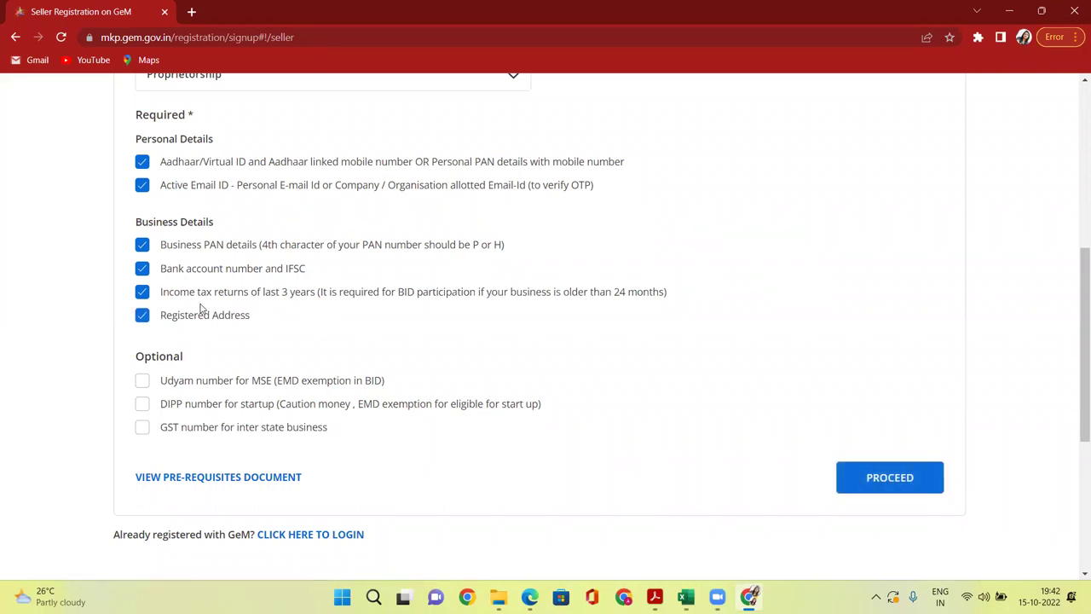
# Examine the optional prerequisites on the registration page: Udyam number for MSE, DIPP number for startup and GST number for inter state business
pyautogui.scroll(-2, 213, 332)
pyautogui.moveTo(195, 218); pyautogui.dragTo(103, 224)
pyautogui.moveTo(173, 241); pyautogui.dragTo(392, 245)
pyautogui.moveTo(158, 263); pyautogui.dragTo(528, 269)
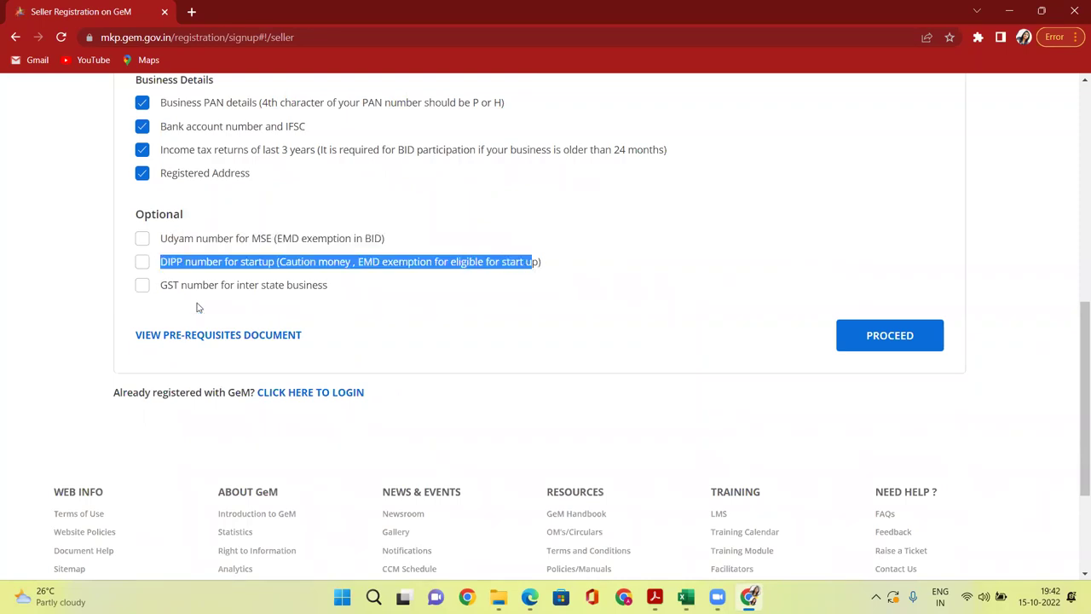
pyautogui.moveTo(336, 293); pyautogui.dragTo(160, 291)
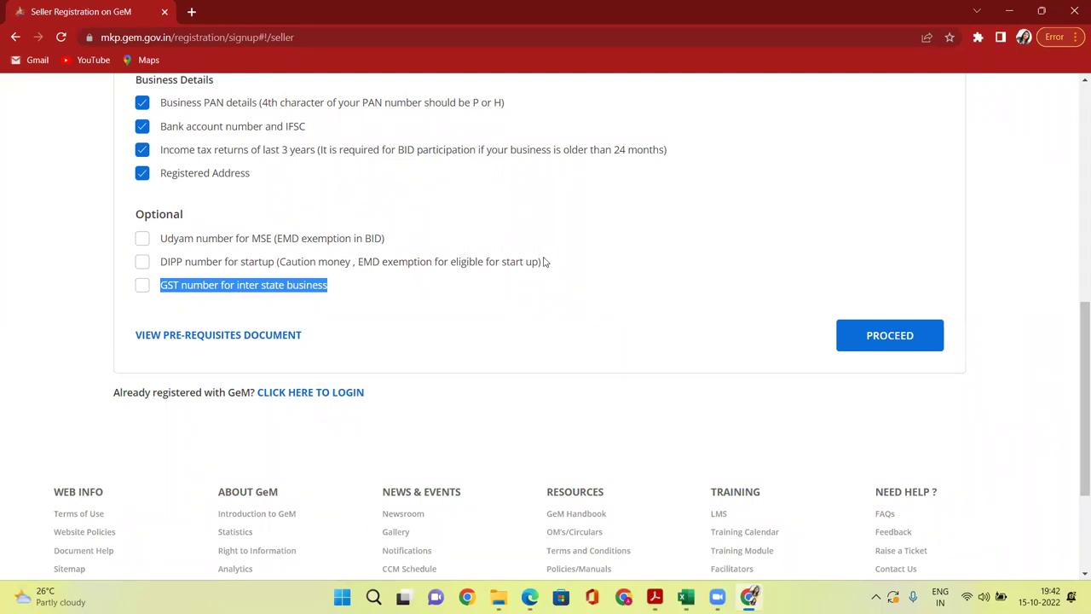
pyautogui.scroll(3, 179, 230)
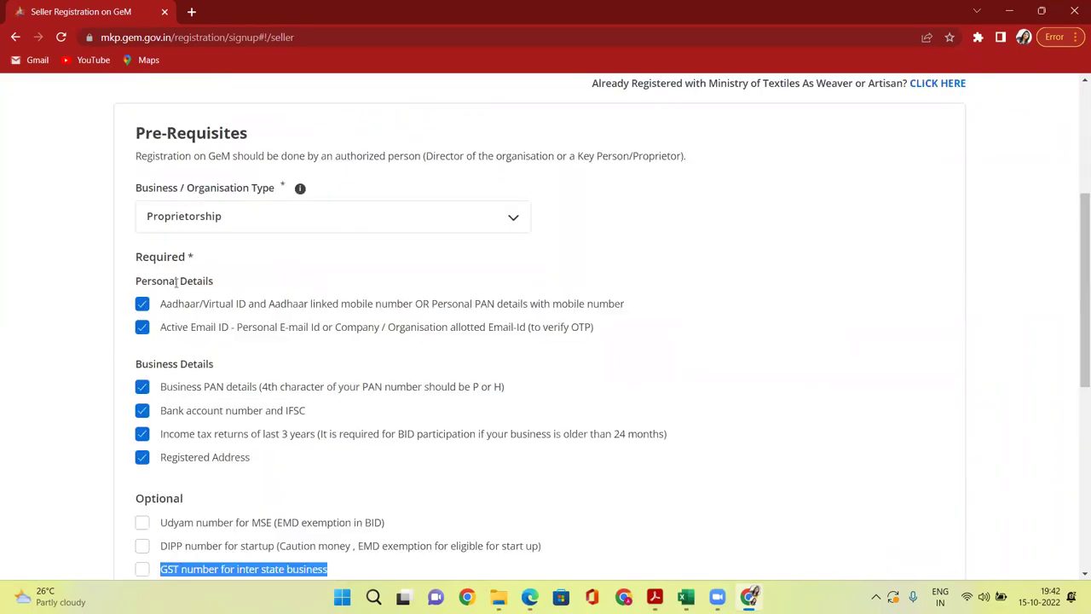
pyautogui.scroll(-3, 852, 367)
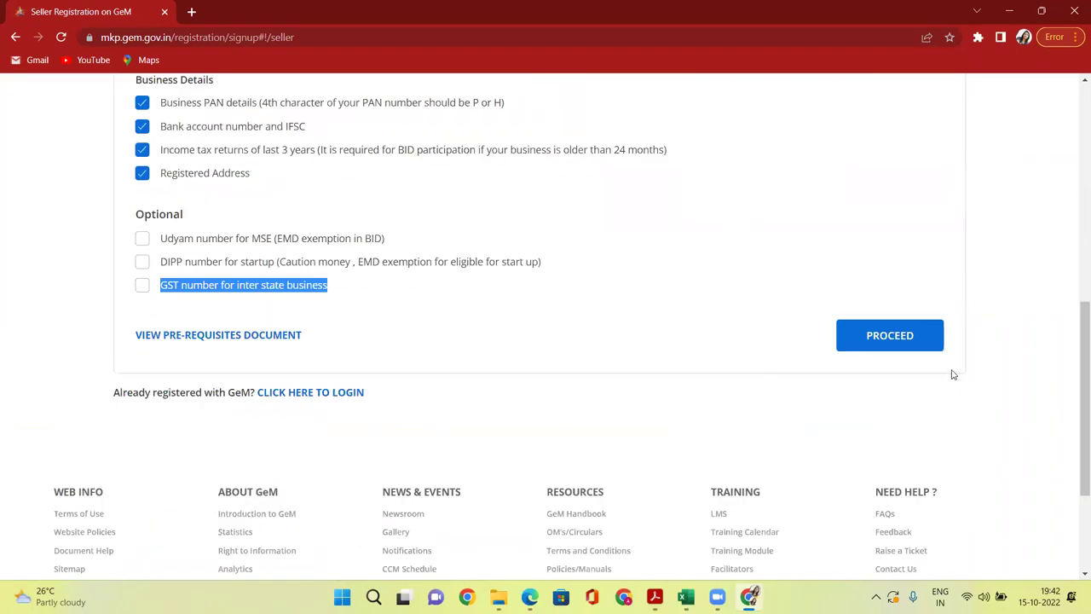
# Proceed from the prerequisites to the Terms & Conditions stage and mark the terms as read and agreed
pyautogui.click(889, 336)
pyautogui.scroll(10, 466, 278)
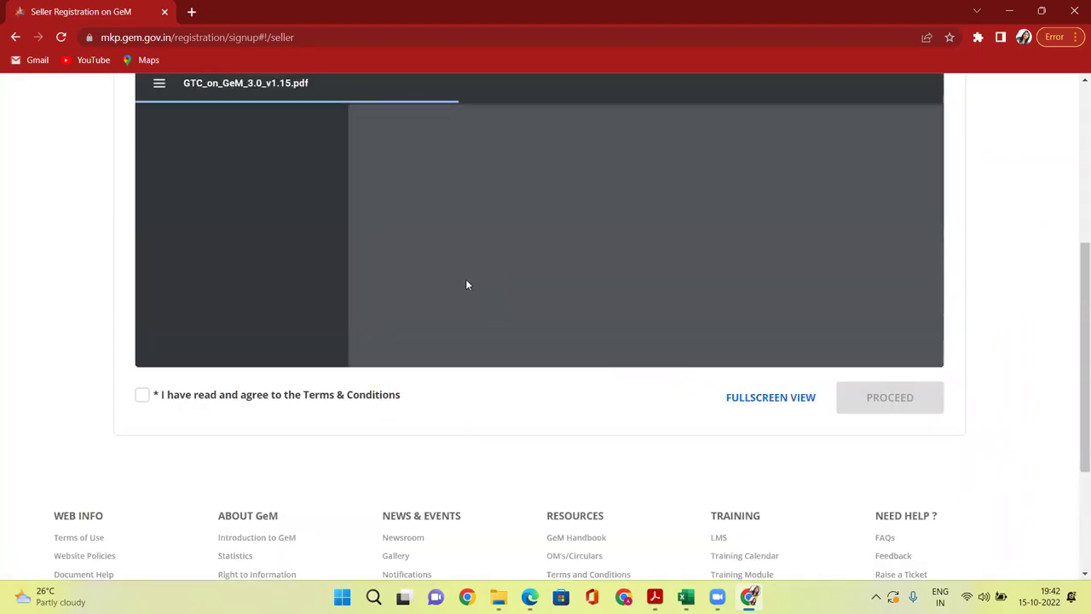
pyautogui.scroll(-3, 327, 269)
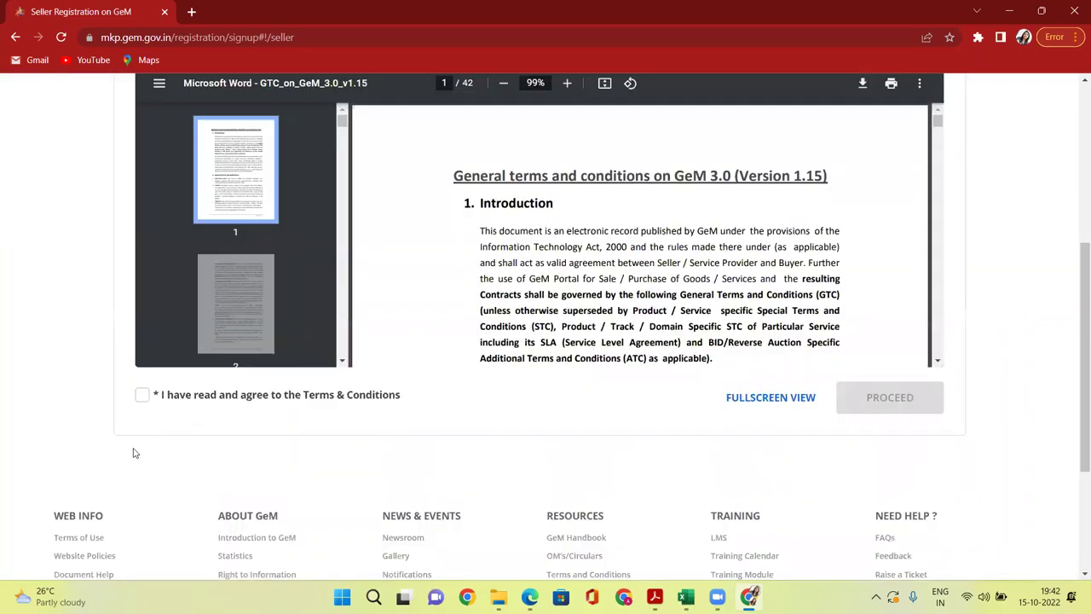
pyautogui.click(141, 396)
# Read through the GeM general terms document up to page 4, focusing on the role and responsibilities of sellers
pyautogui.scroll(1, 517, 315)
pyautogui.scroll(-12, 554, 314)
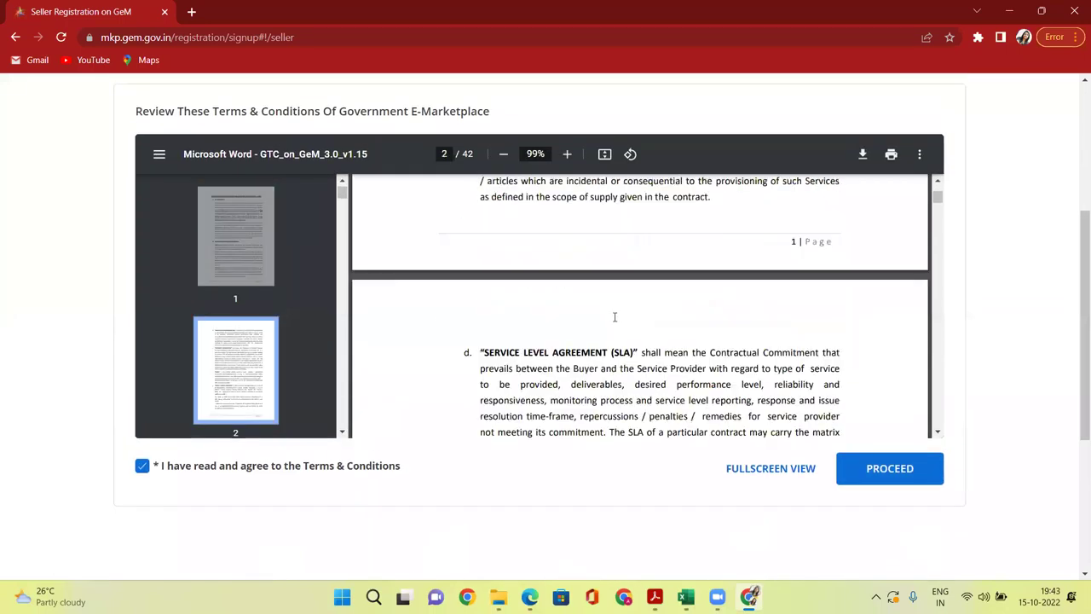
pyautogui.scroll(-5, 591, 312)
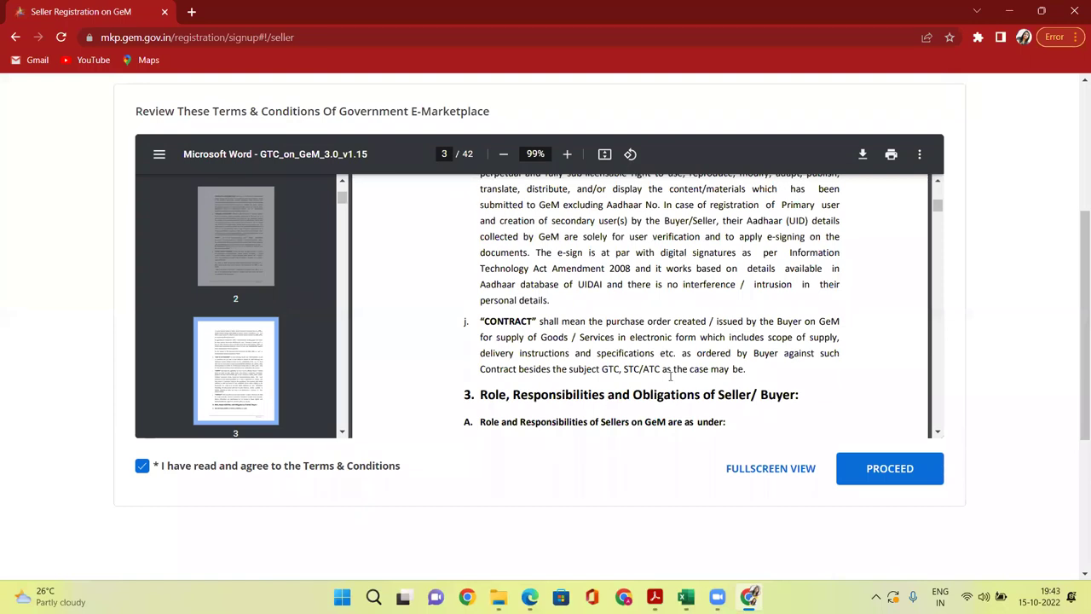
pyautogui.scroll(-2, 767, 383)
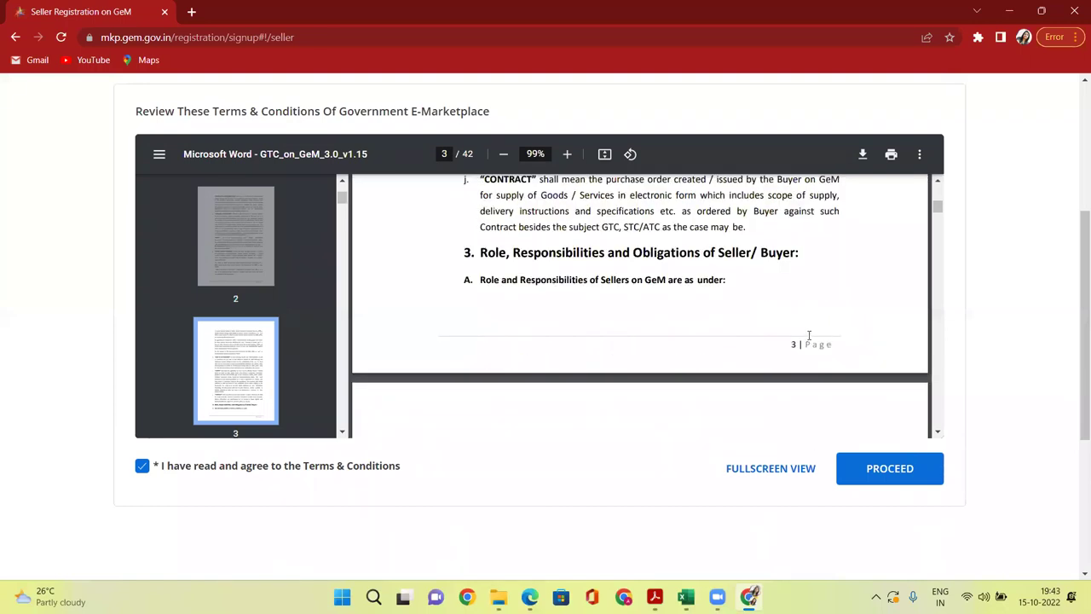
pyautogui.scroll(-5, 723, 317)
pyautogui.scroll(1, 631, 313)
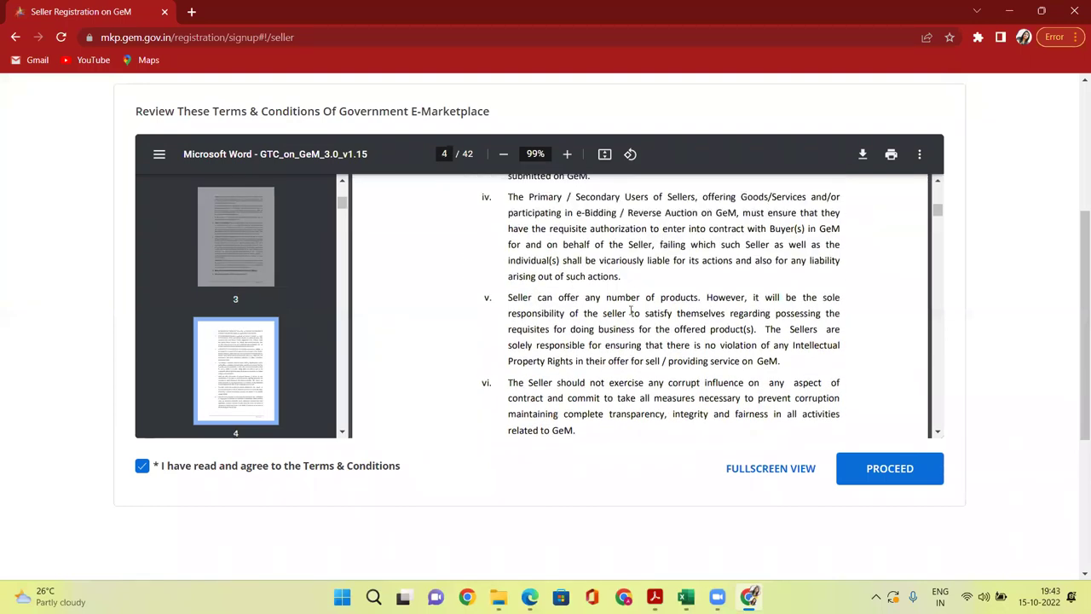
pyautogui.scroll(2, 673, 316)
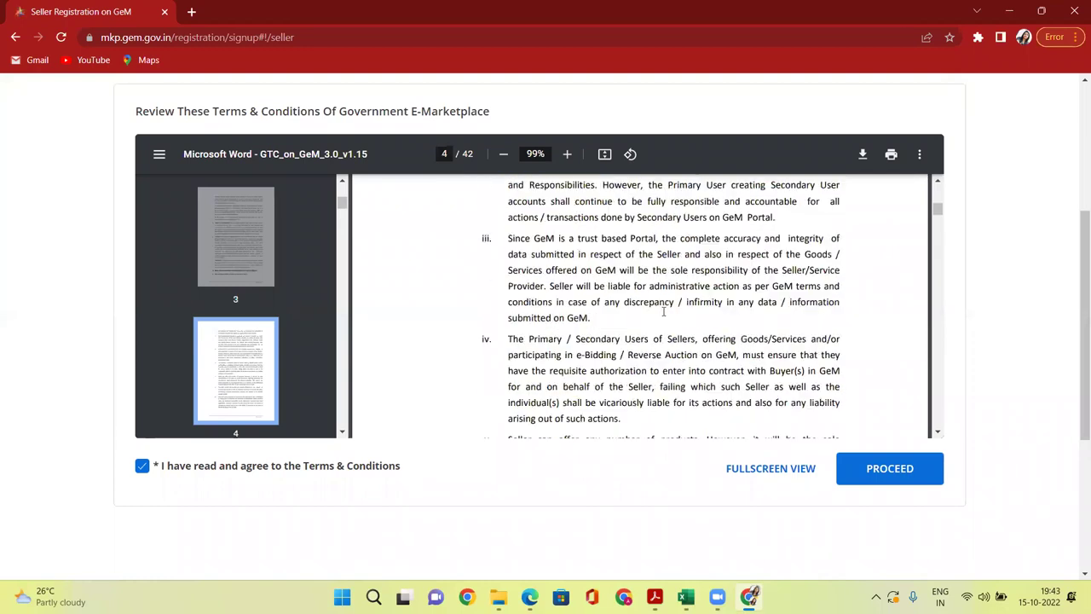
pyautogui.scroll(2, 665, 328)
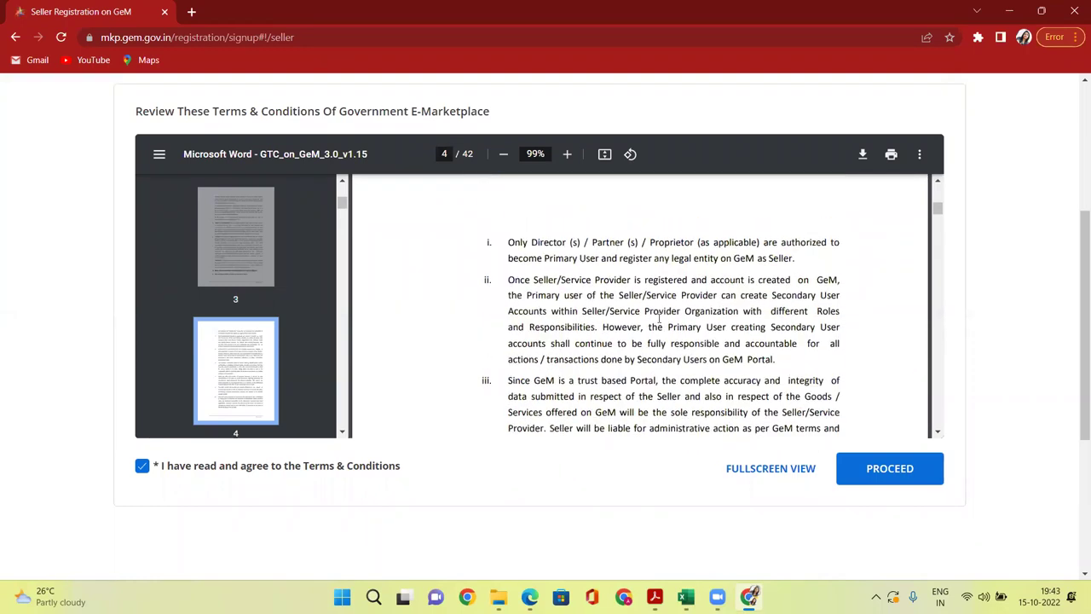
pyautogui.scroll(-2, 585, 279)
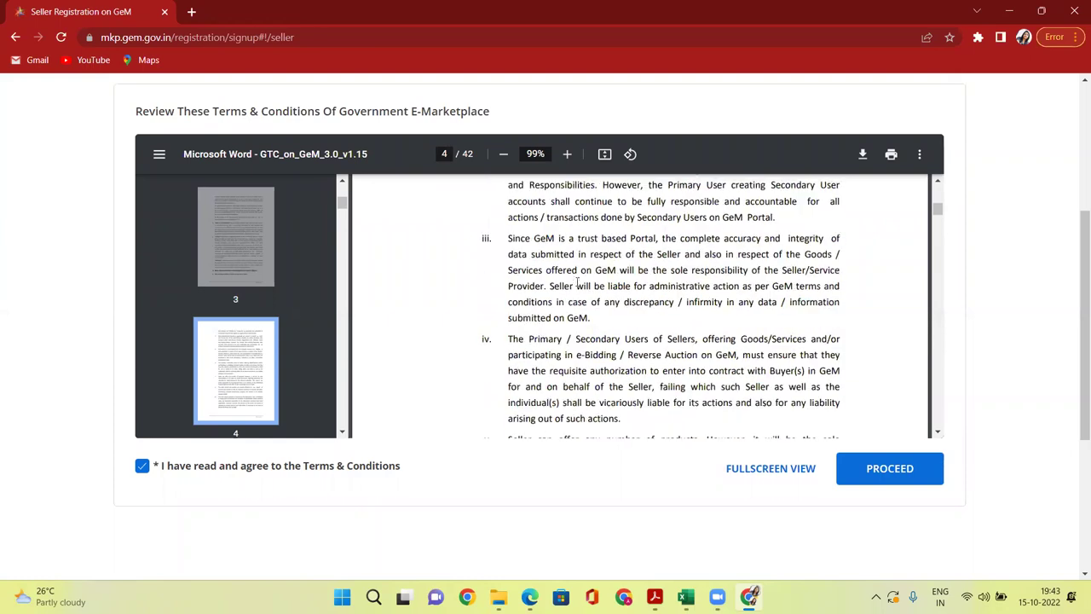
pyautogui.scroll(-5, 584, 291)
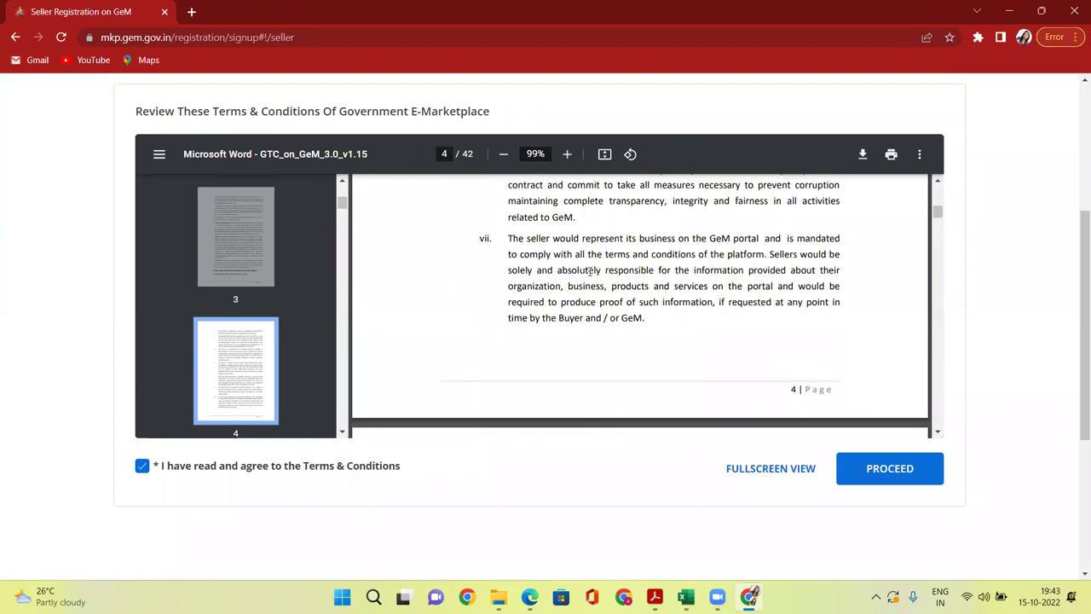
# Search the terms page for 25000 and close the search
pyautogui.hotkey('ctrl', 'f')
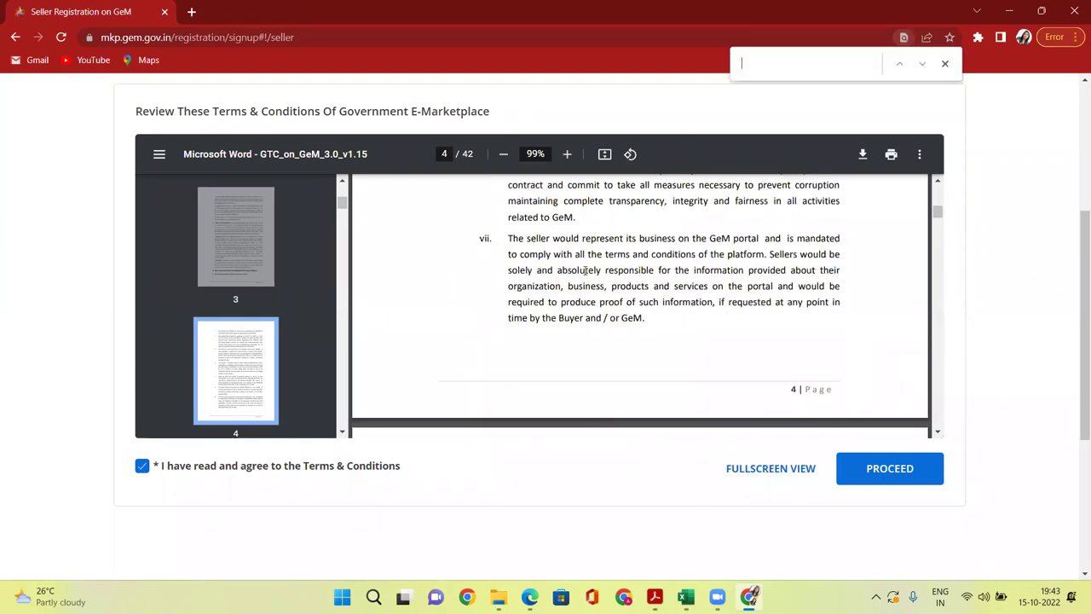
pyautogui.write('25000')
pyautogui.rightClick(480, 256)
pyautogui.click(465, 317)
# Look through pages 5 to 9 of the terms document for the Rule 149 provisions on online purchases
pyautogui.scroll(-8, 699, 299)
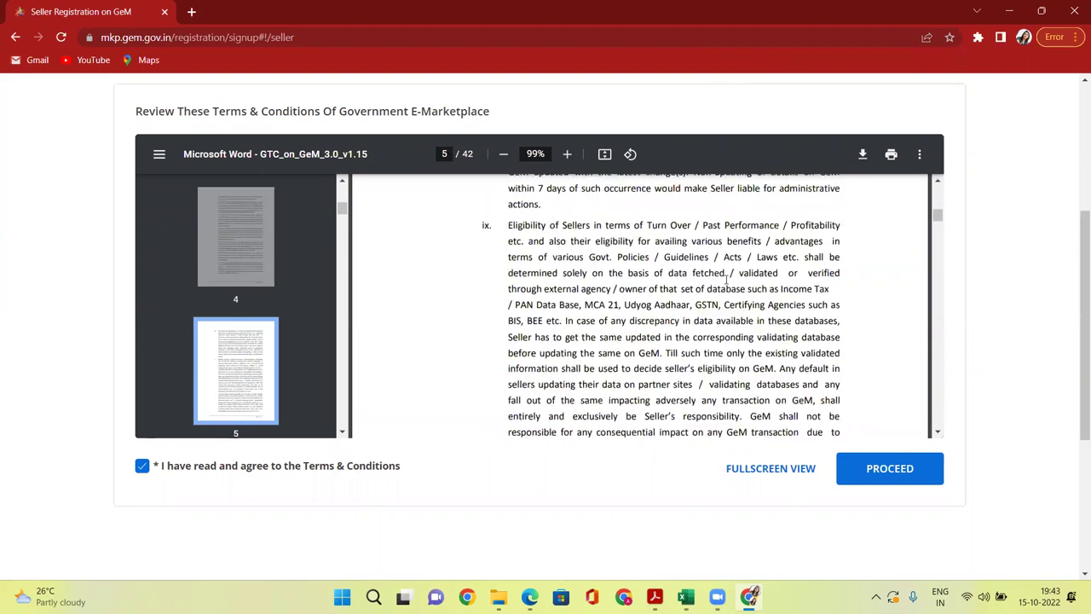
pyautogui.scroll(-10, 614, 266)
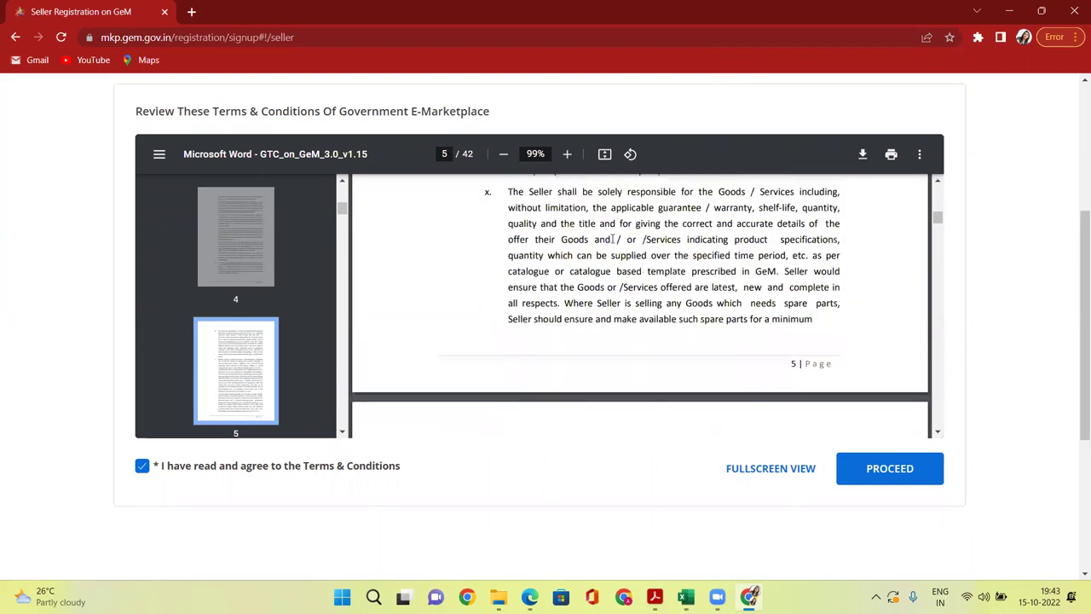
pyautogui.scroll(-10, 615, 266)
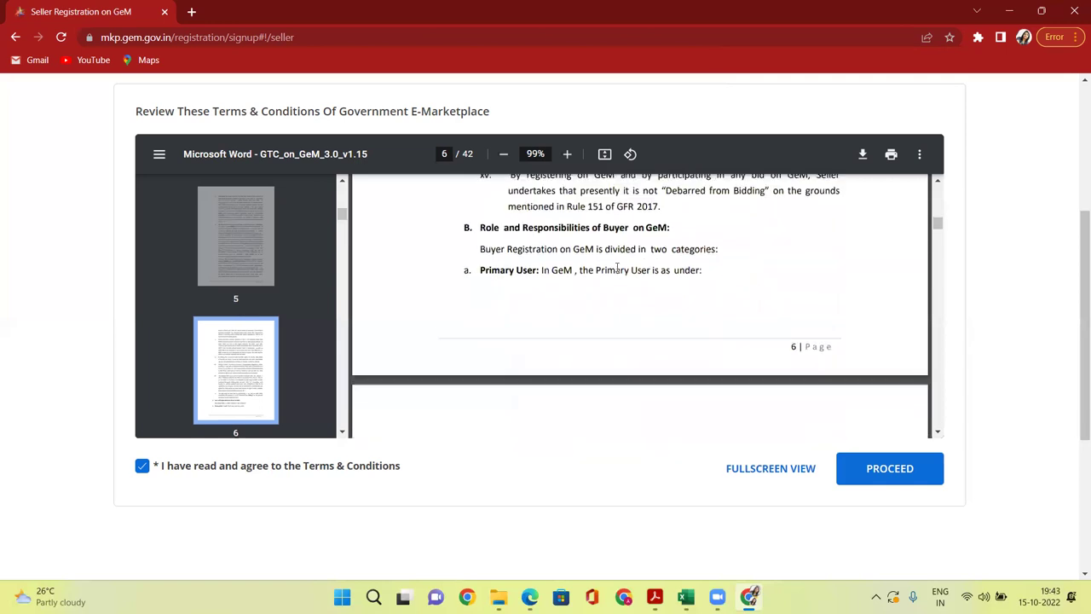
pyautogui.scroll(-8, 617, 267)
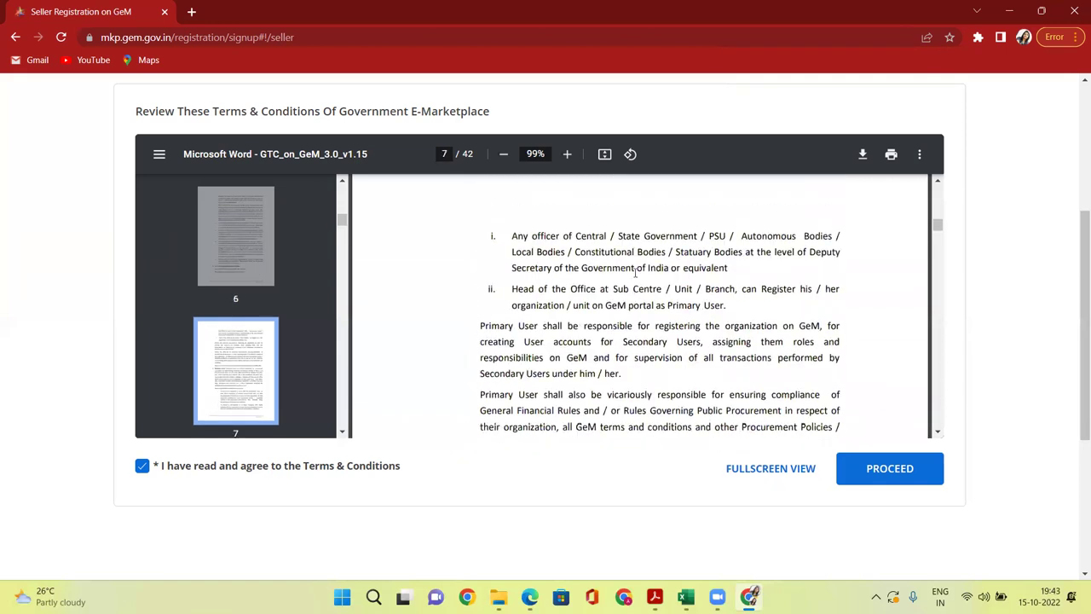
pyautogui.scroll(-5, 582, 280)
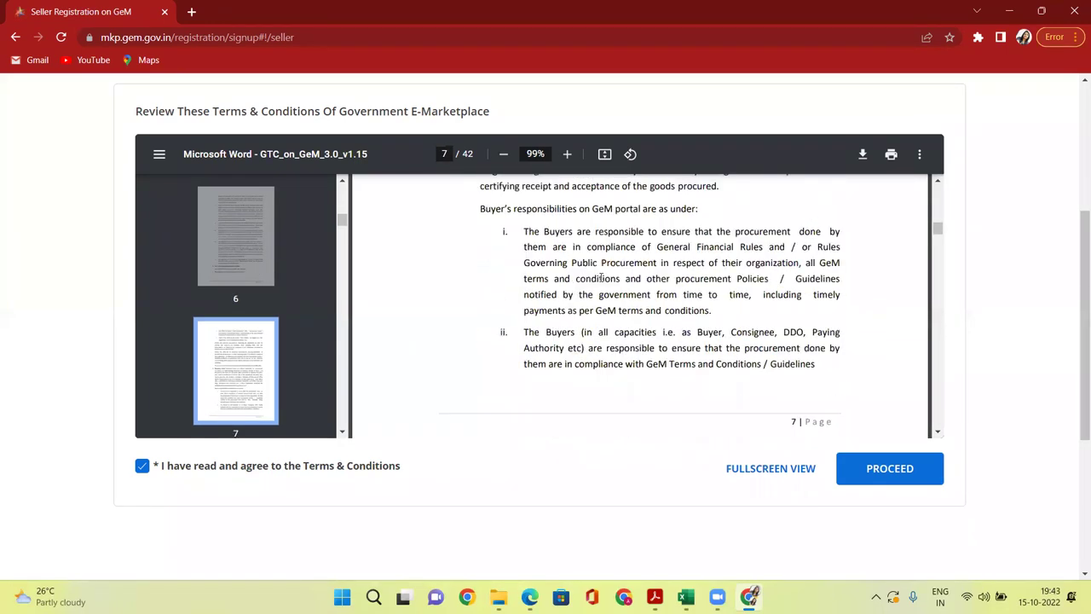
pyautogui.scroll(-10, 681, 272)
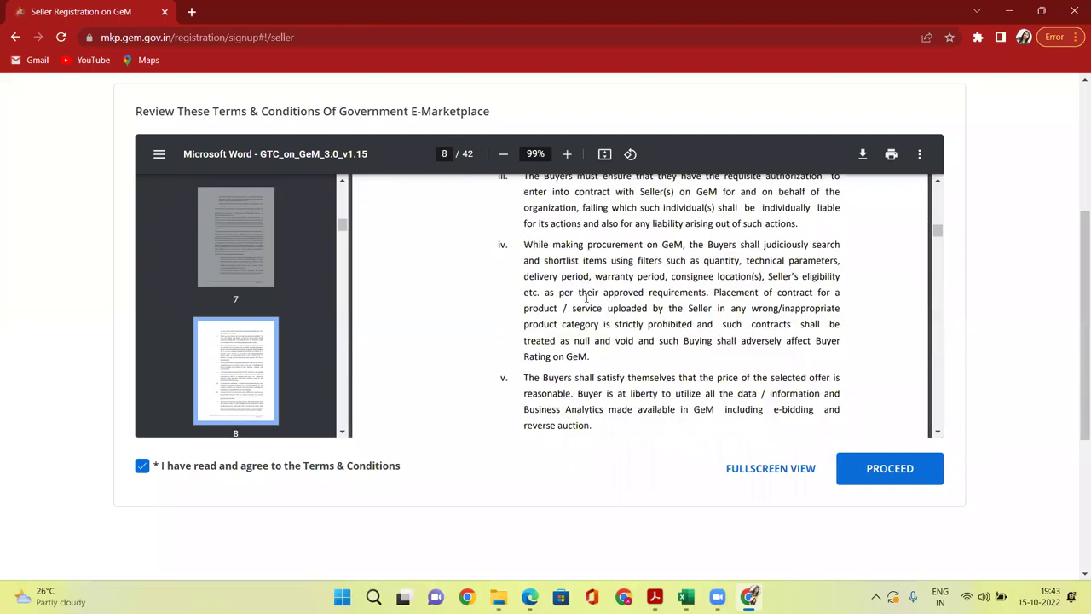
pyautogui.scroll(-10, 631, 295)
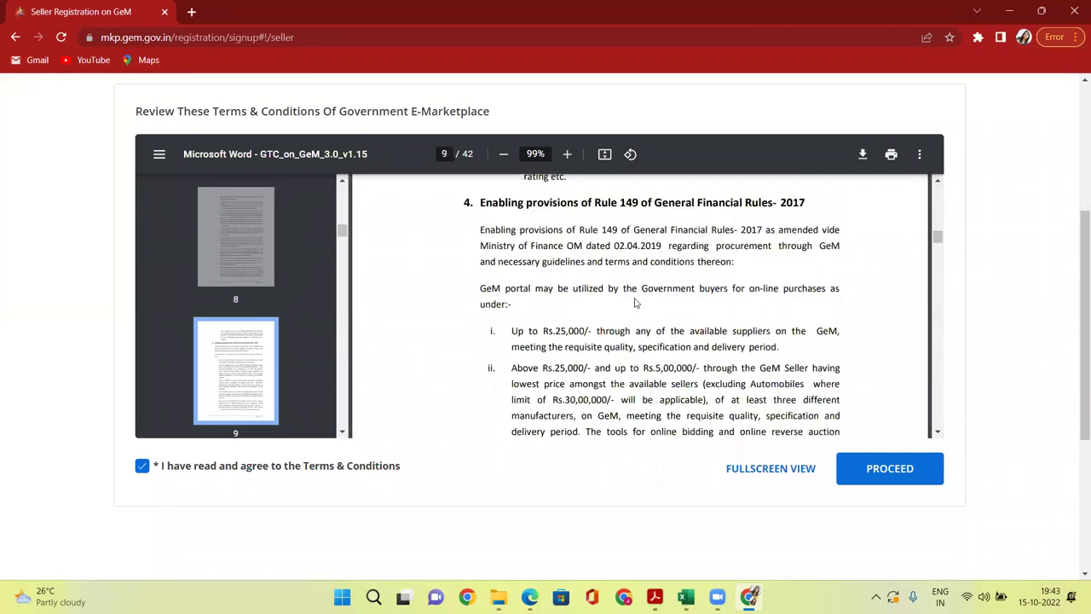
# Examine the Rule 149 purchase clauses up to Rs.25,000 and from Rs.25,000 to Rs.5,00,000, highlighting their limits
pyautogui.moveTo(518, 264); pyautogui.dragTo(589, 259)
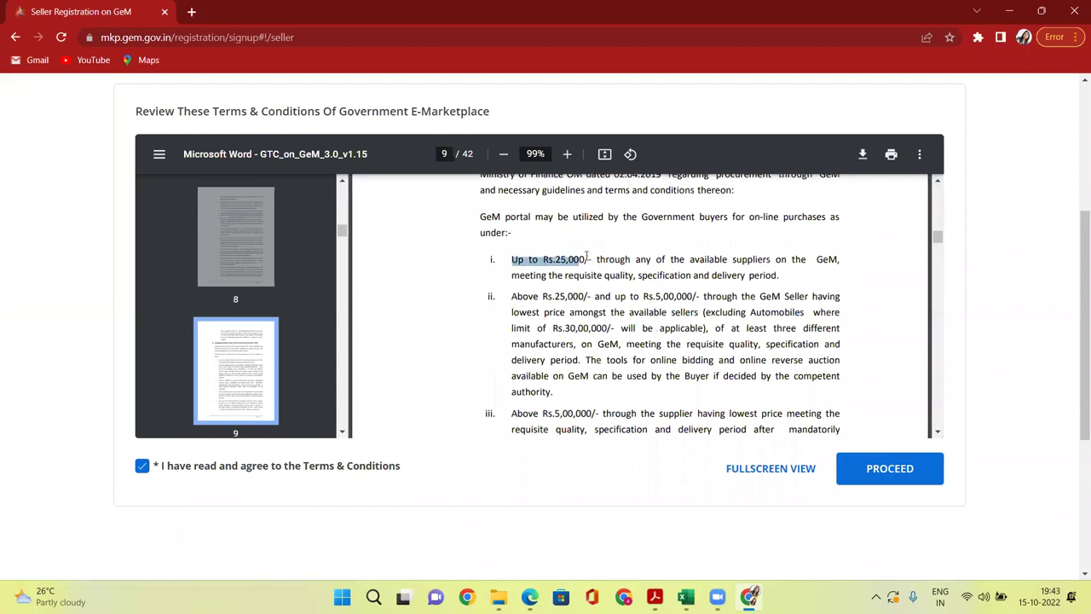
pyautogui.click(608, 260)
pyautogui.moveTo(519, 255); pyautogui.dragTo(794, 277)
pyautogui.moveTo(552, 299); pyautogui.dragTo(712, 293)
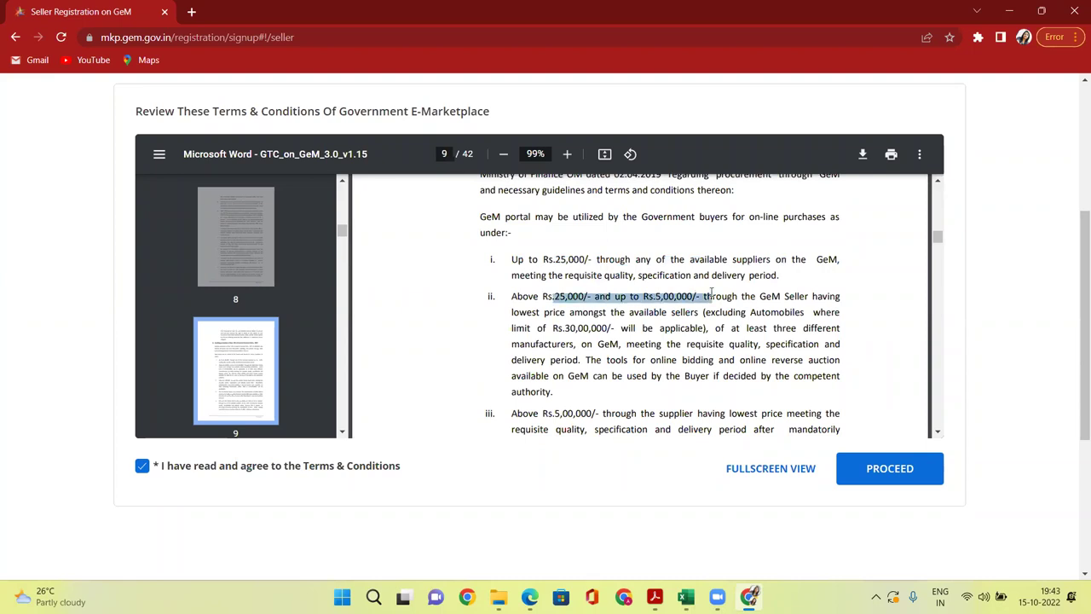
pyautogui.click(665, 317)
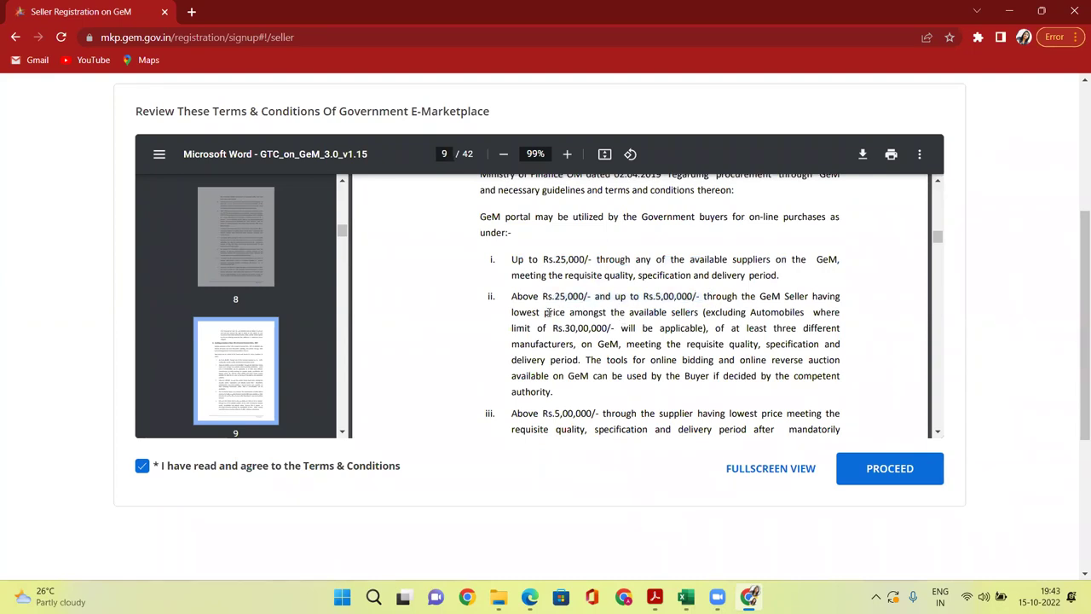
pyautogui.moveTo(548, 297); pyautogui.dragTo(710, 292)
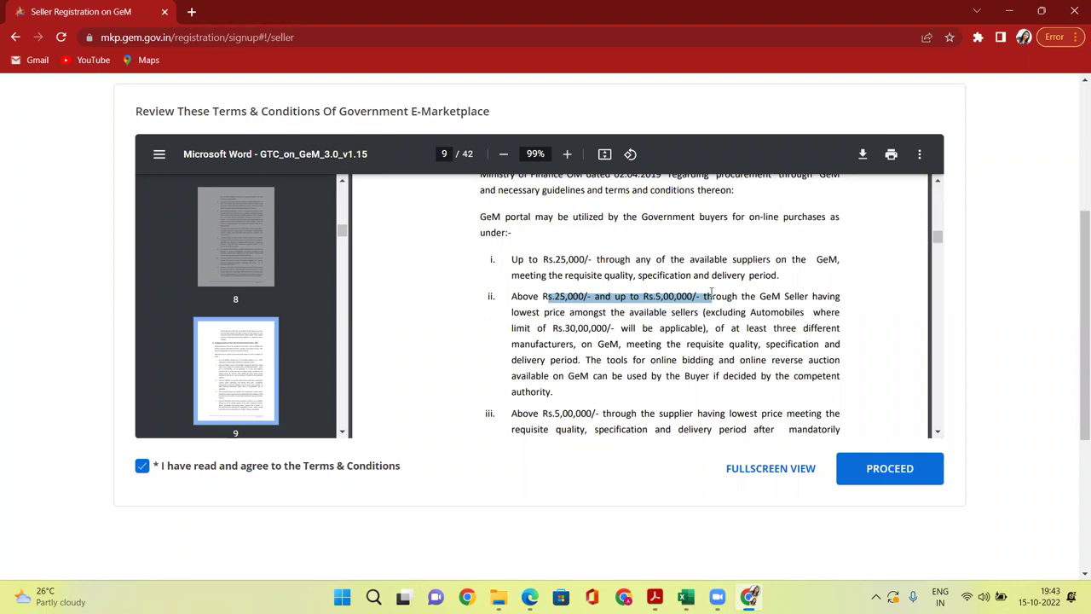
# Examine the automobile exclusion with its Rs.30,00,000 limit and the clauses for purchases above Rs.5,00,000
pyautogui.scroll(-1, 712, 293)
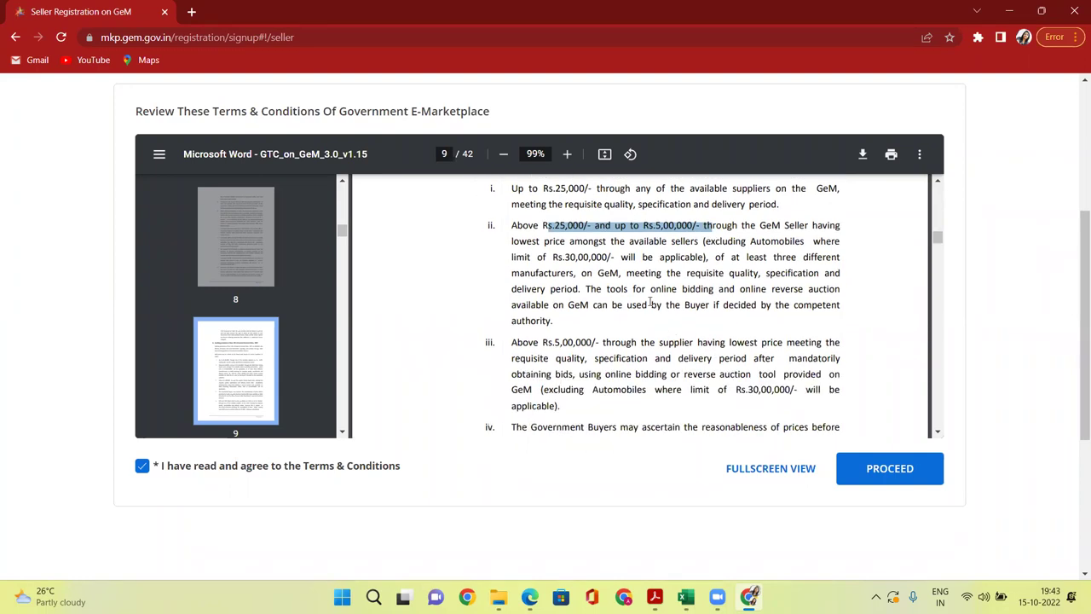
pyautogui.moveTo(564, 259); pyautogui.dragTo(622, 261)
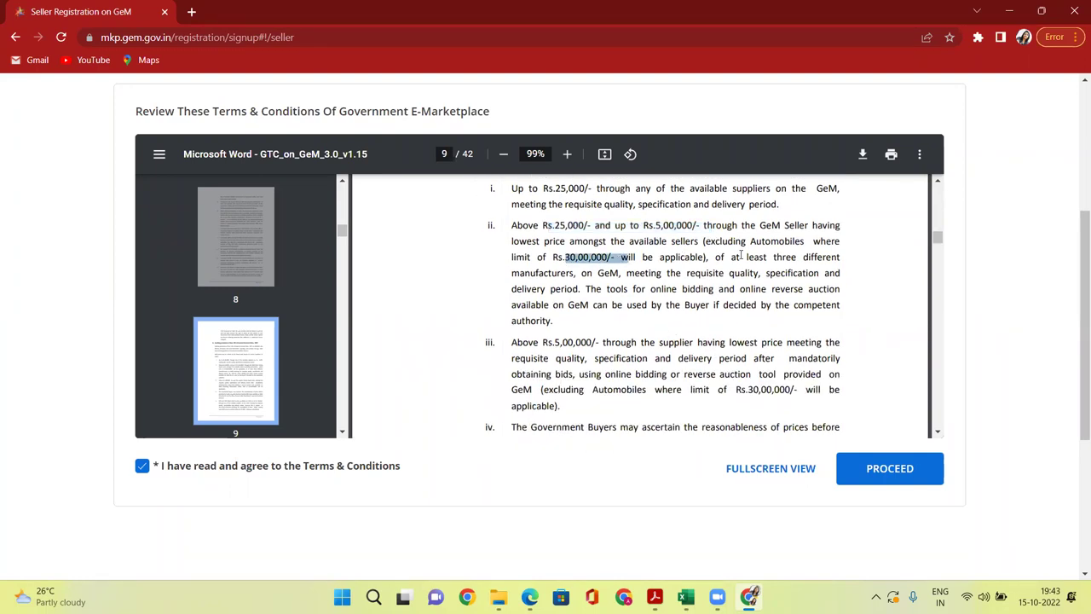
pyautogui.moveTo(711, 242); pyautogui.dragTo(820, 243)
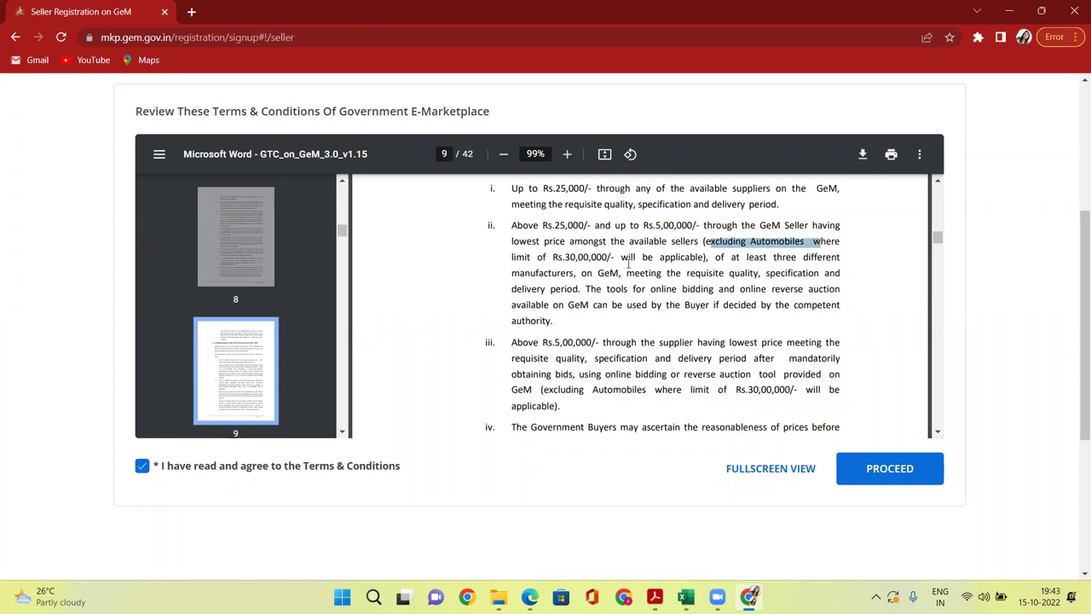
pyautogui.moveTo(633, 259); pyautogui.dragTo(538, 260)
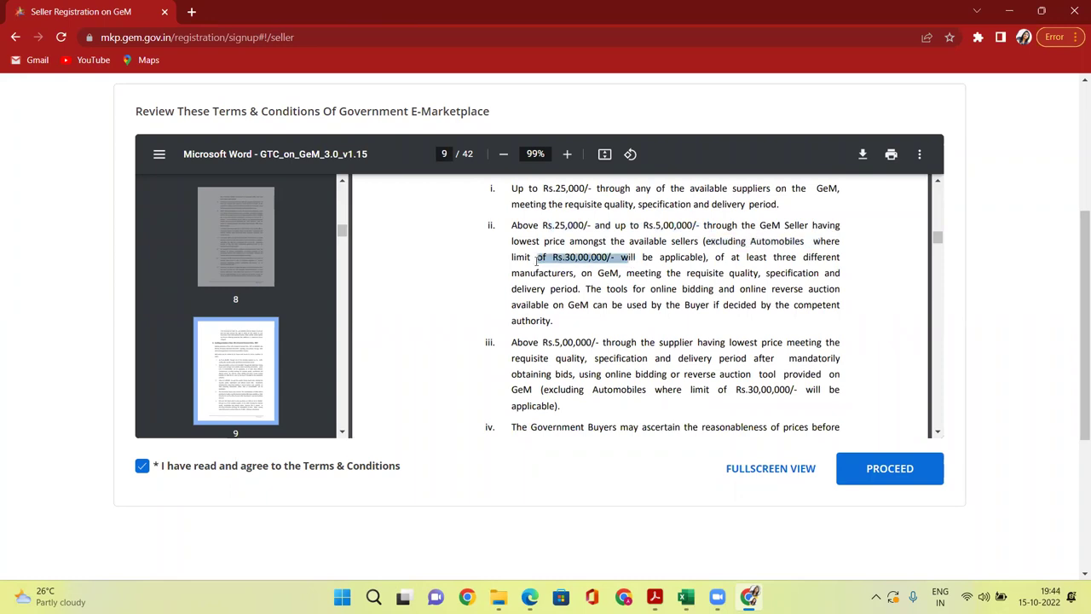
pyautogui.scroll(-2, 610, 290)
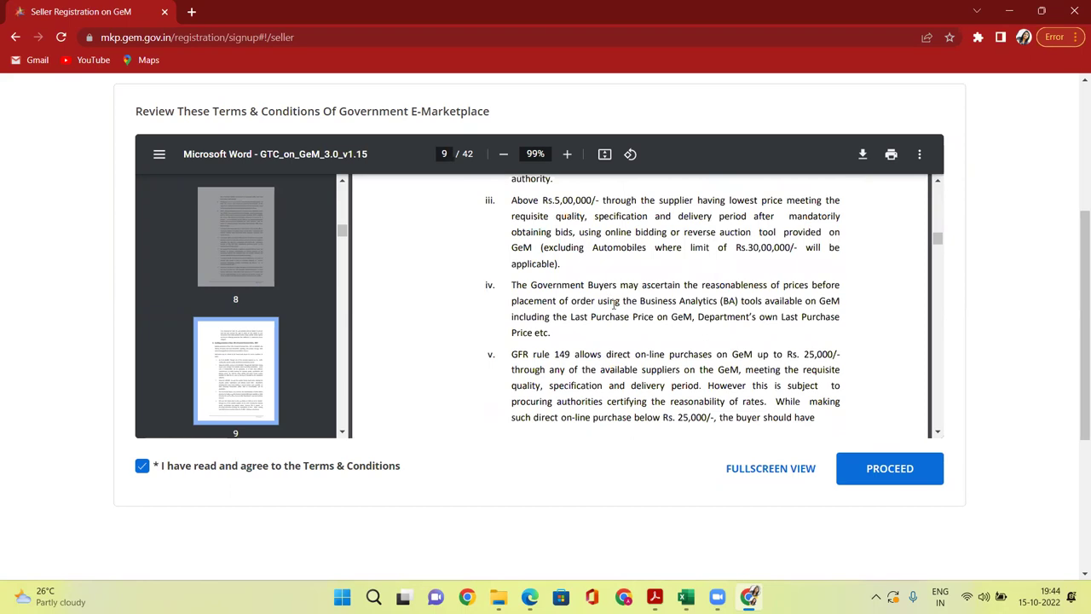
pyautogui.scroll(2, 533, 281)
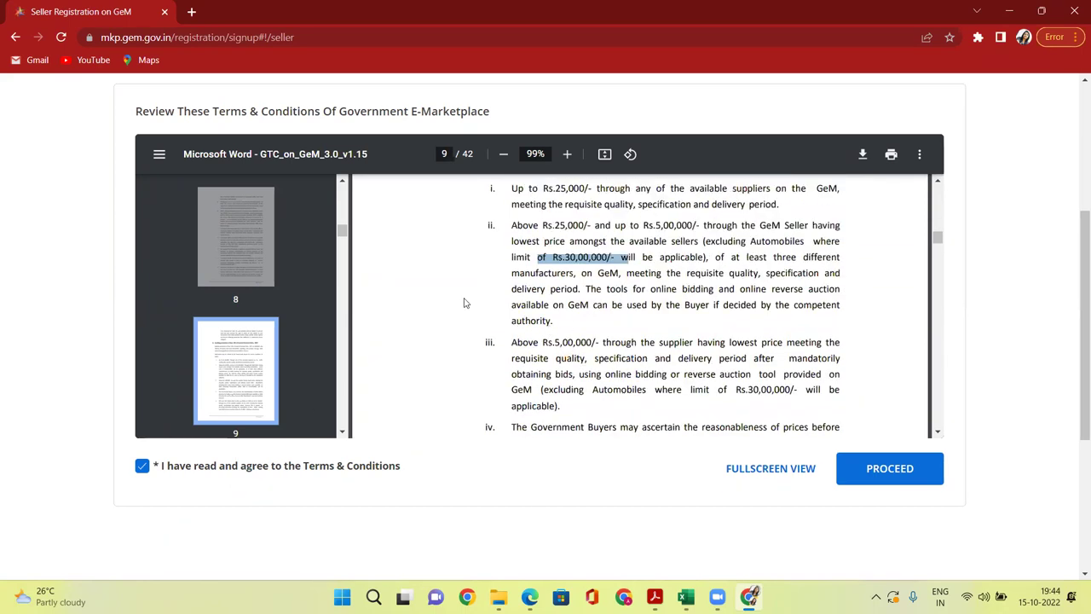
# Proceed from the accepted terms and enter BHAGAT TECHNO as the business name and again in the re-entry field
pyautogui.click(897, 464)
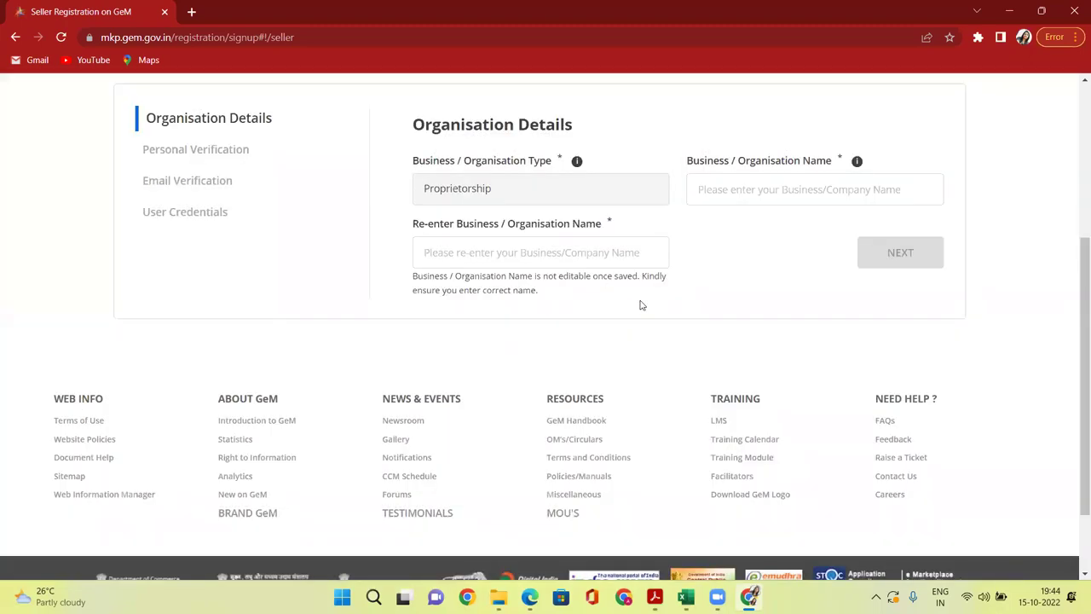
pyautogui.scroll(2, 640, 305)
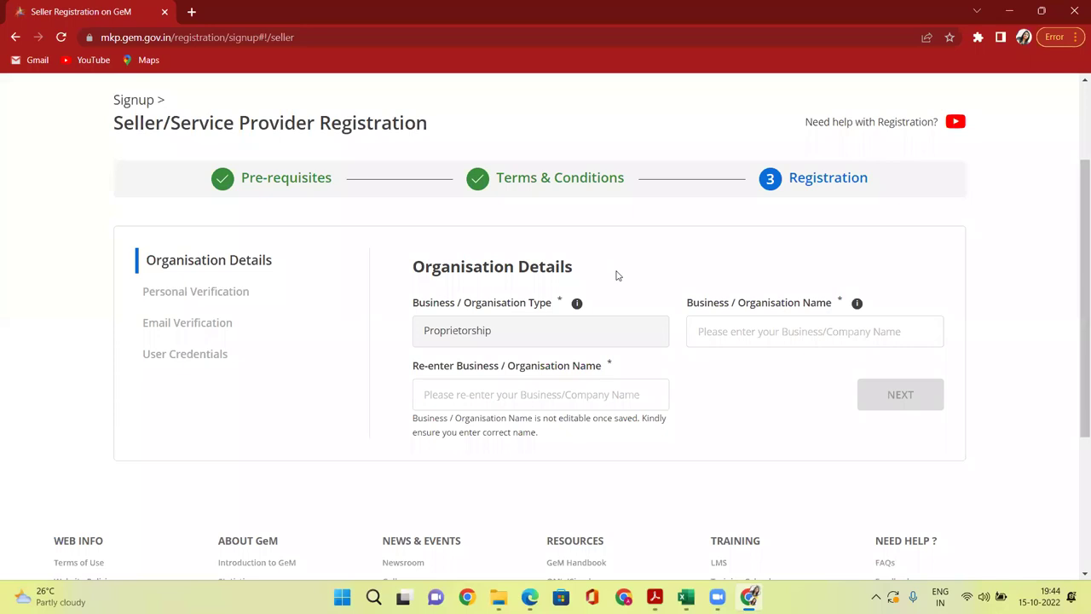
pyautogui.click(740, 335)
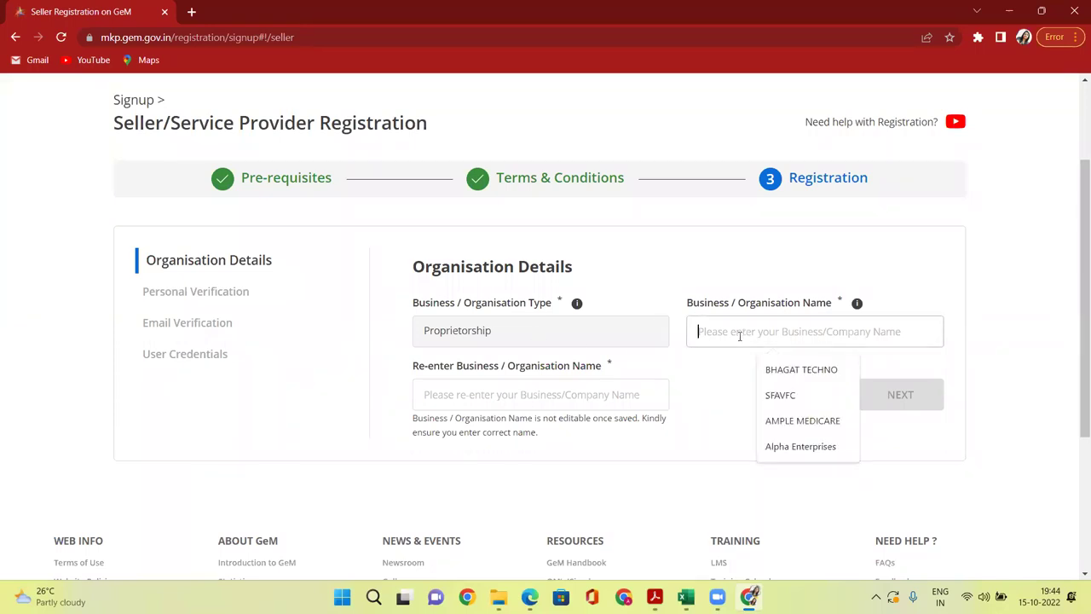
pyautogui.click(817, 369)
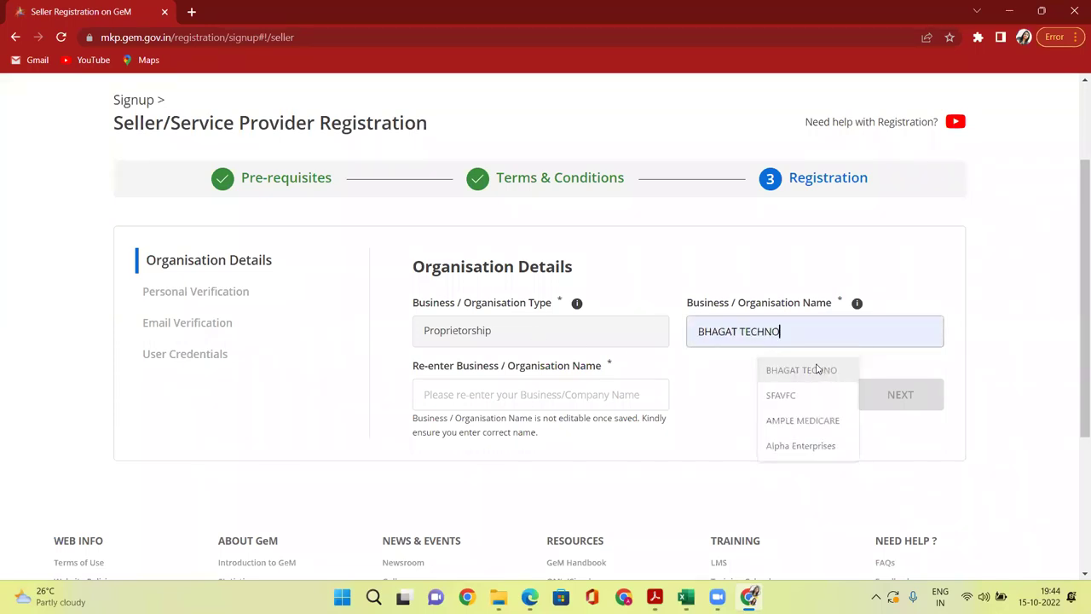
pyautogui.click(536, 393)
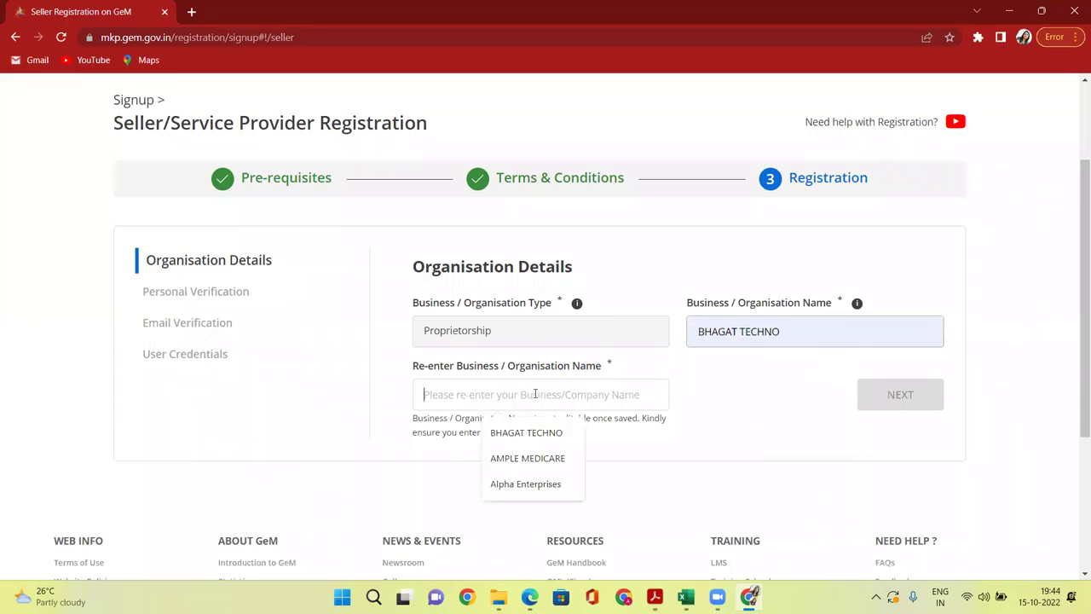
pyautogui.click(532, 438)
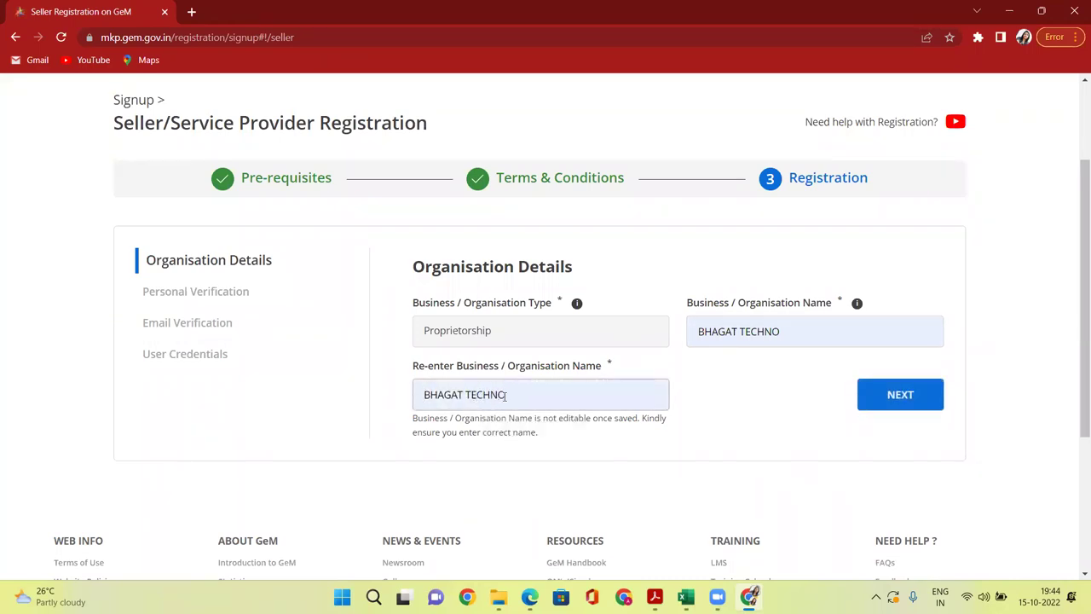
# Try a lowercase e in TECHNO in the re-entered organisation name, and restore it to BHAGAT TECHNO
pyautogui.press('BackSpace')
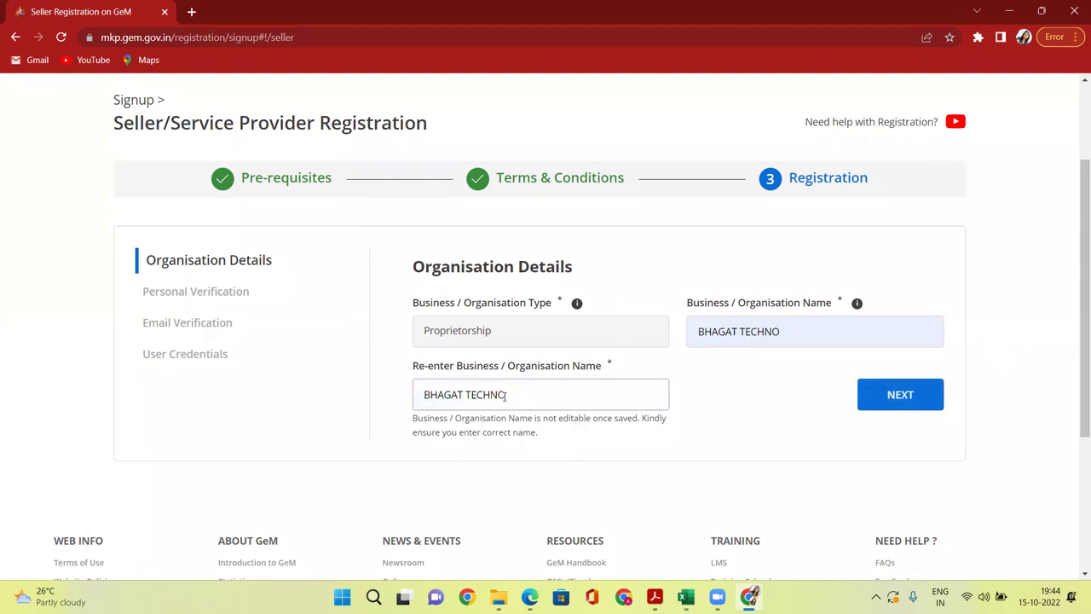
pyautogui.press('Left')
pyautogui.press('Left')
pyautogui.press('Left')
pyautogui.press('Left')
pyautogui.press('BackSpace')
pyautogui.press('capslock')
pyautogui.write('e')
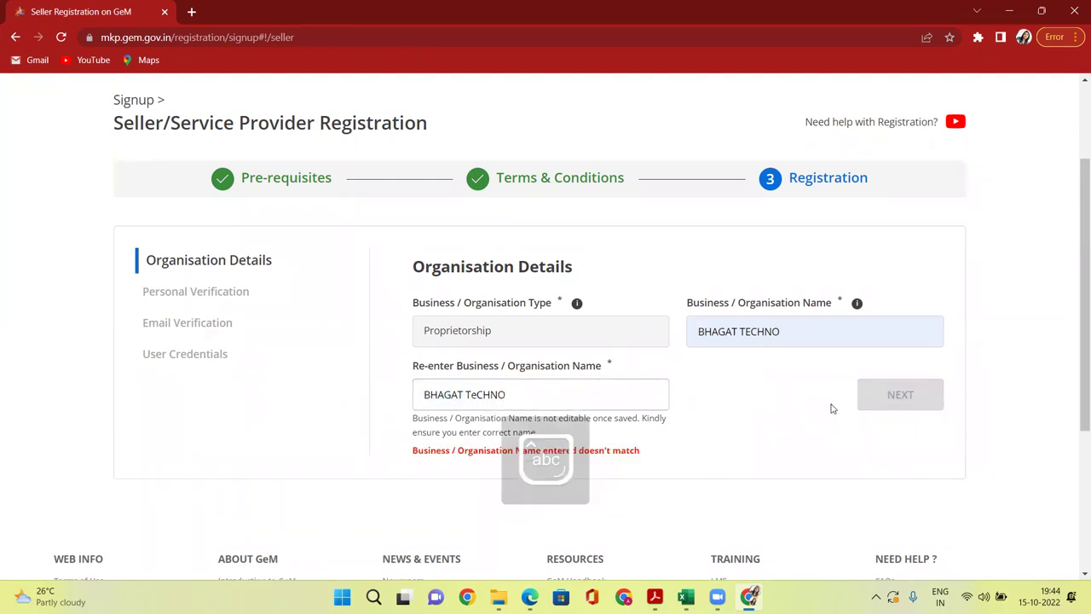
pyautogui.press('BackSpace')
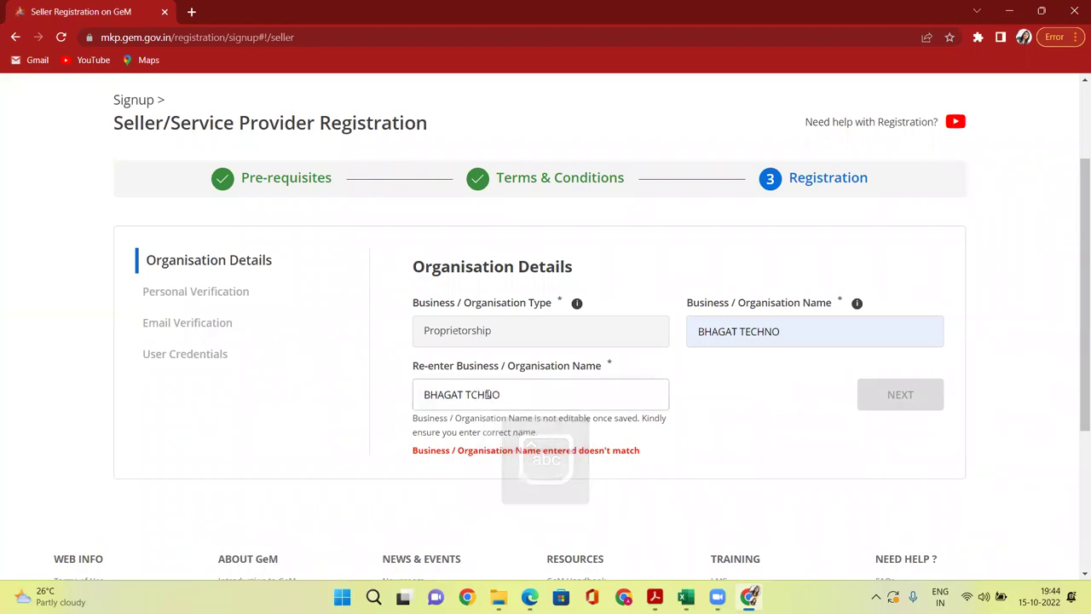
pyautogui.write('E')
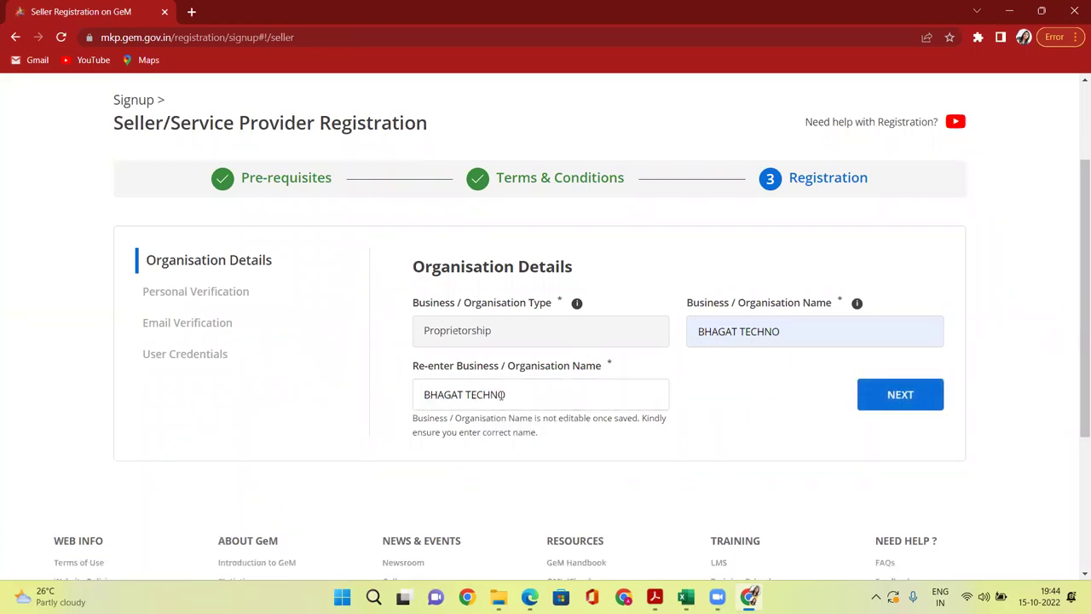
# Submit the organisation details and compare the Aadhaar and Personal PAN options for personal verification, leaving Aadhaar selected
pyautogui.click(896, 398)
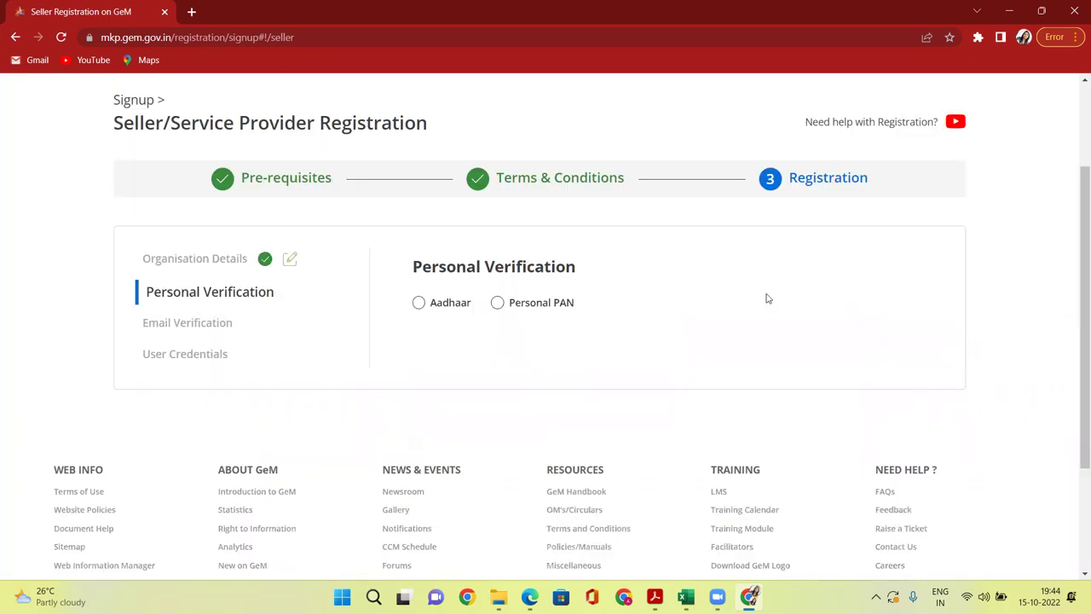
pyautogui.click(418, 303)
pyautogui.click(497, 303)
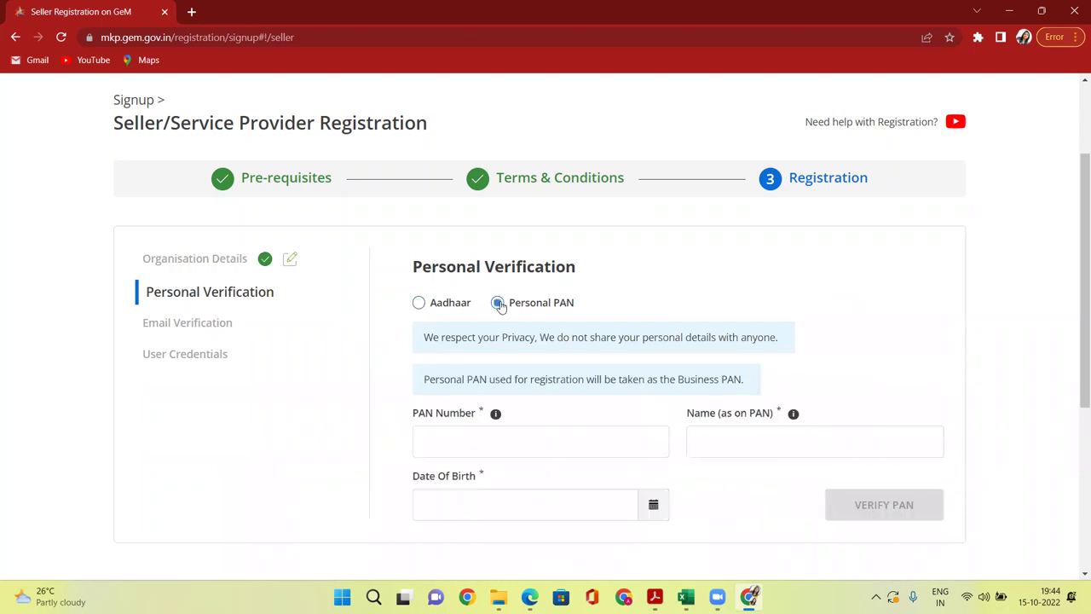
pyautogui.click(420, 305)
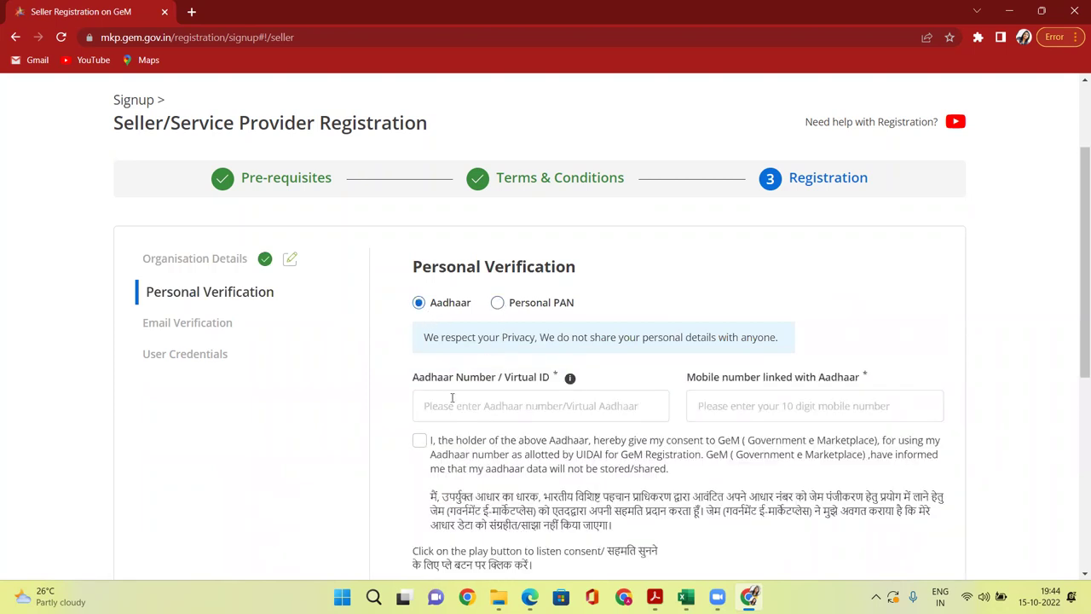
pyautogui.scroll(-1, 652, 319)
pyautogui.click(728, 334)
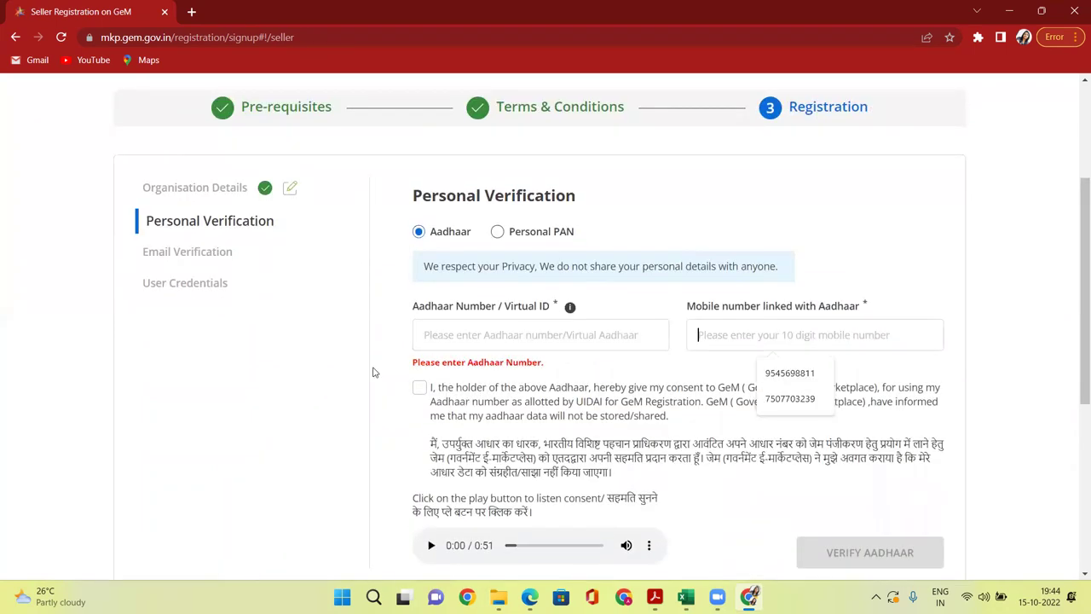
pyautogui.click(497, 232)
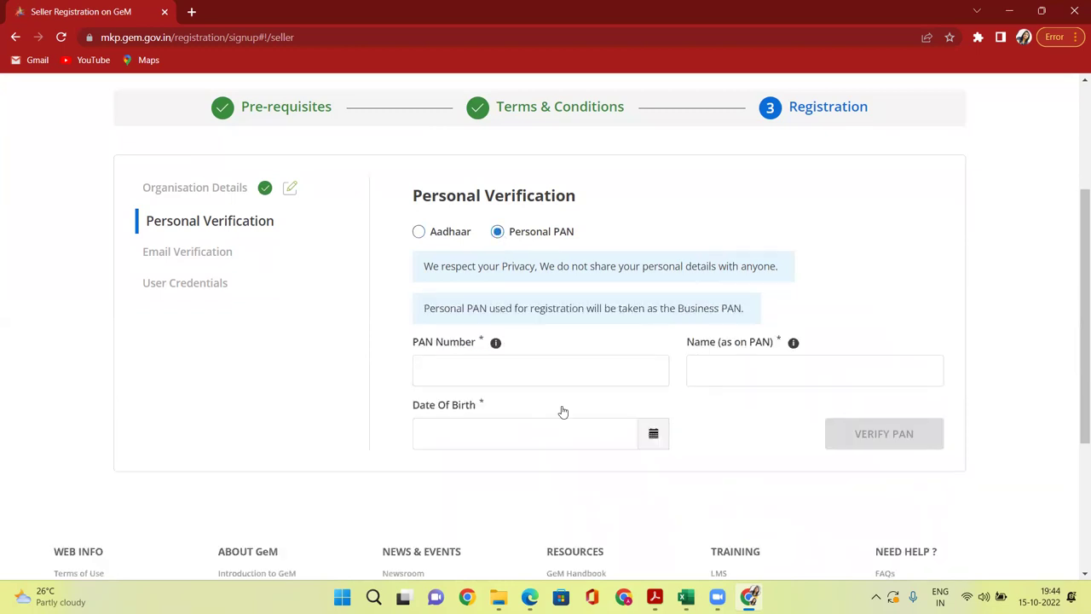
pyautogui.scroll(-1, 560, 409)
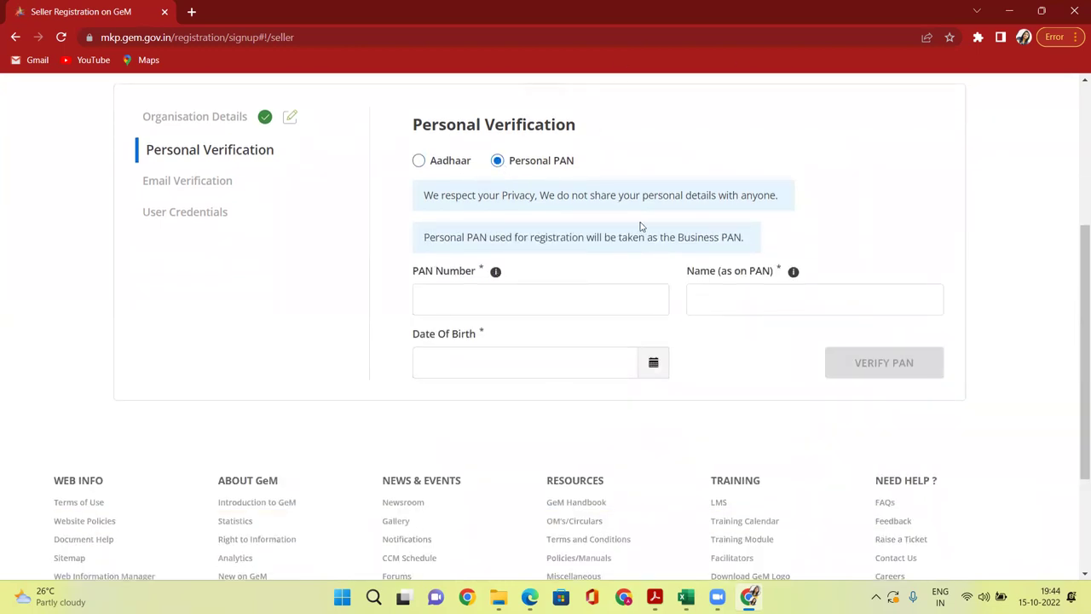
pyautogui.click(419, 160)
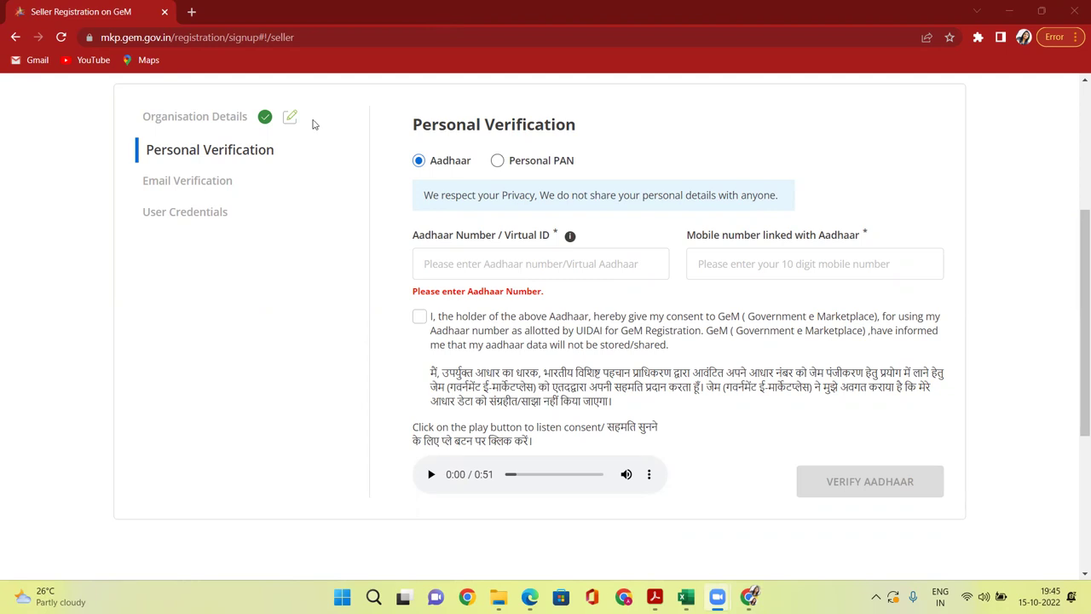
pyautogui.click(477, 263)
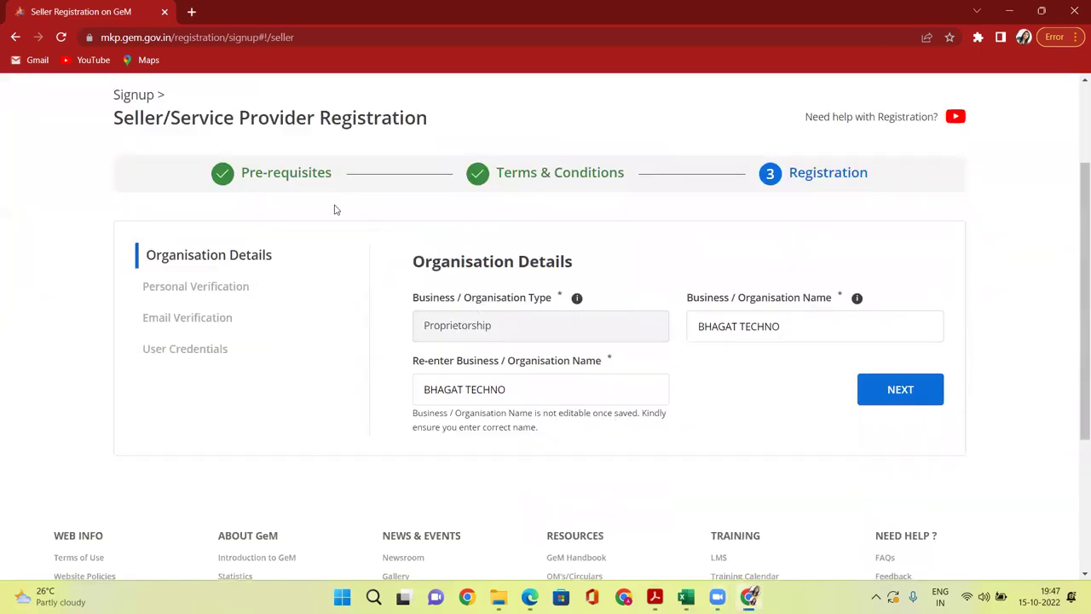
# Leave the registration form and open the list of ongoing GeM bids
pyautogui.scroll(2, 264, 162)
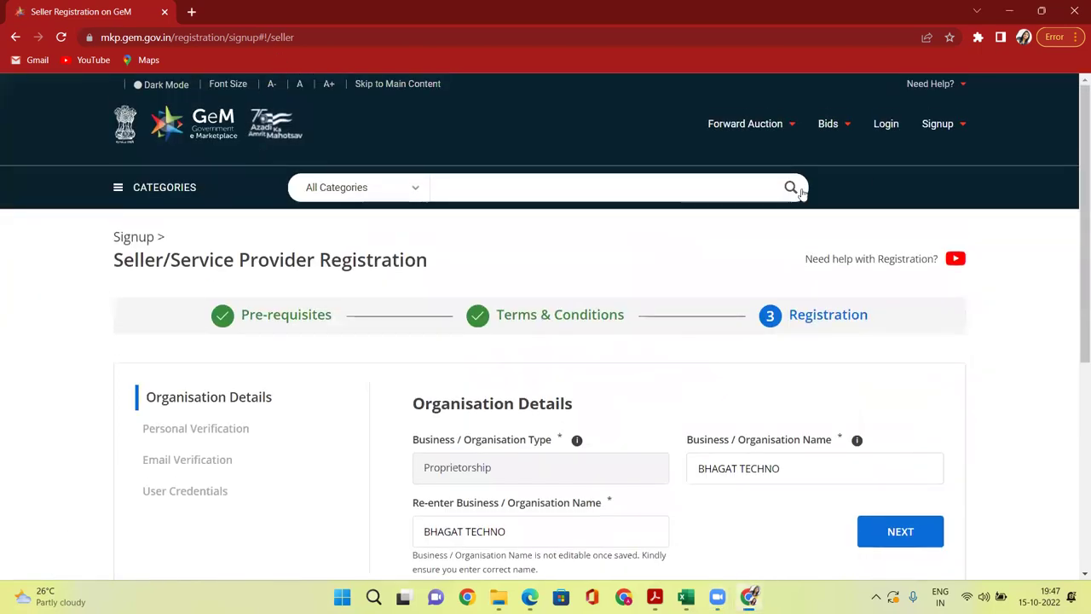
pyautogui.moveTo(827, 124)
pyautogui.click(848, 147)
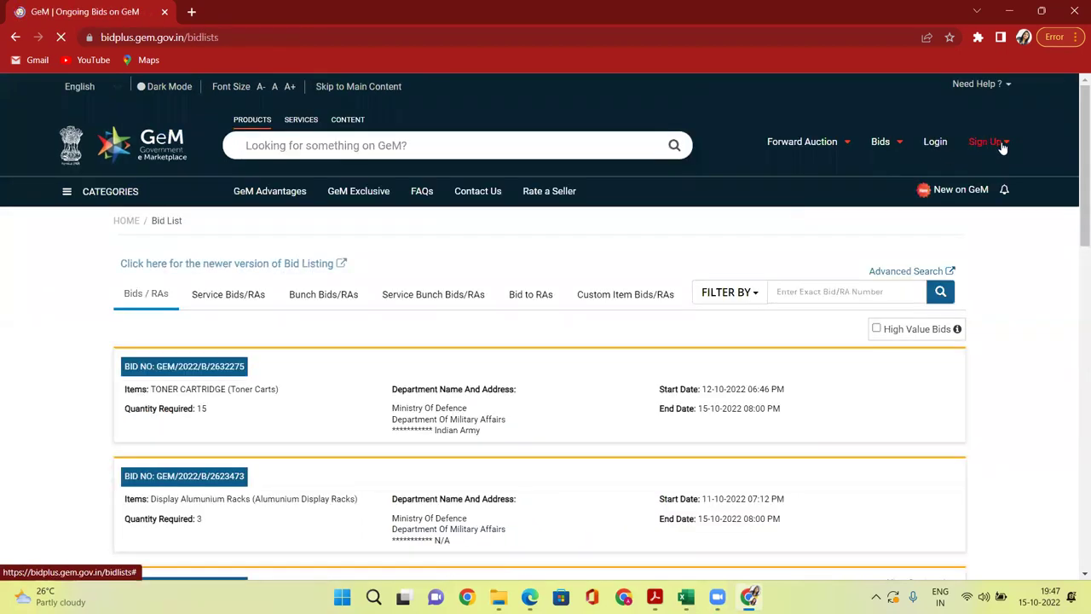
# Restart the seller sign-up and open the Business / Organisation Type choices in the prerequisites
pyautogui.moveTo(1000, 152)
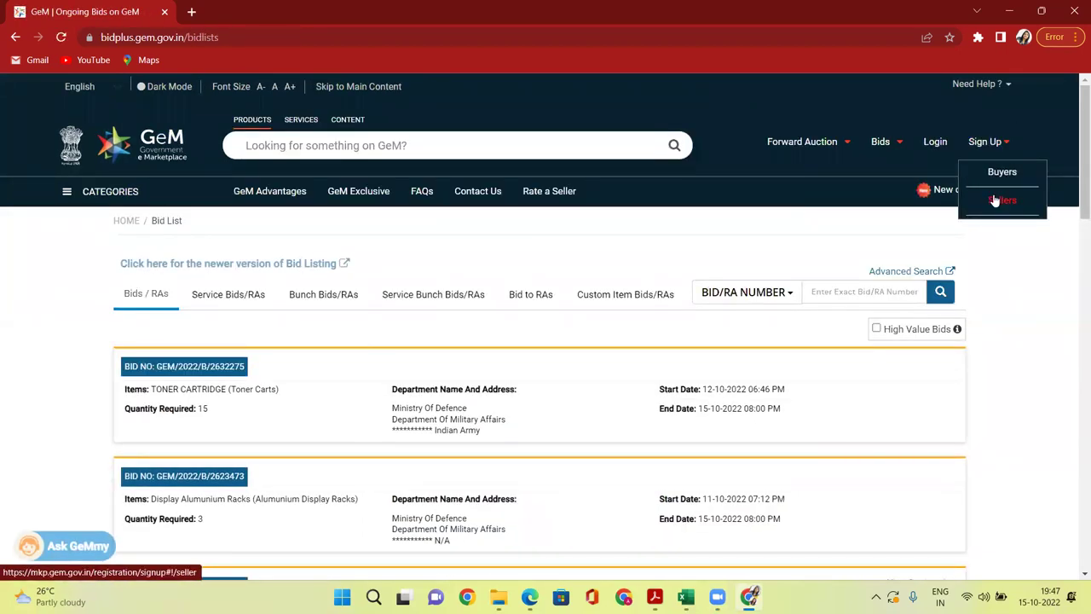
pyautogui.click(994, 200)
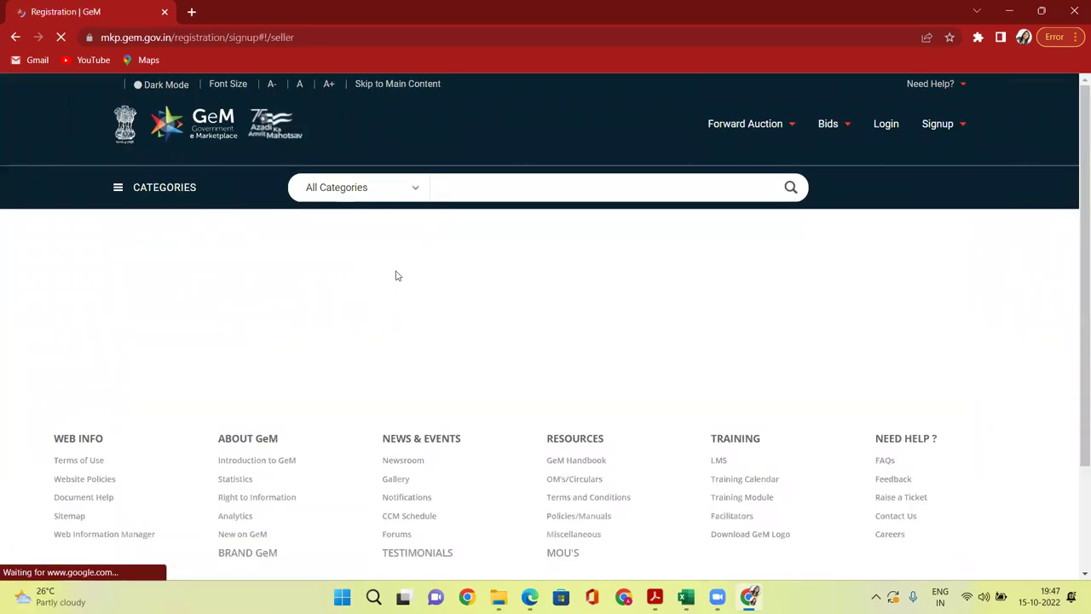
pyautogui.scroll(-2, 256, 272)
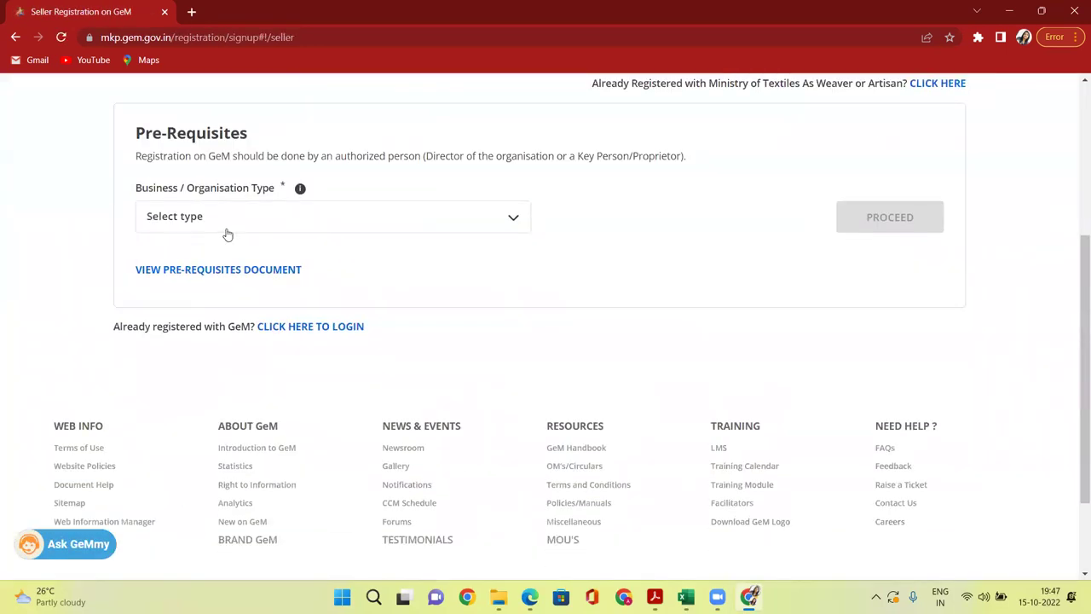
pyautogui.click(227, 235)
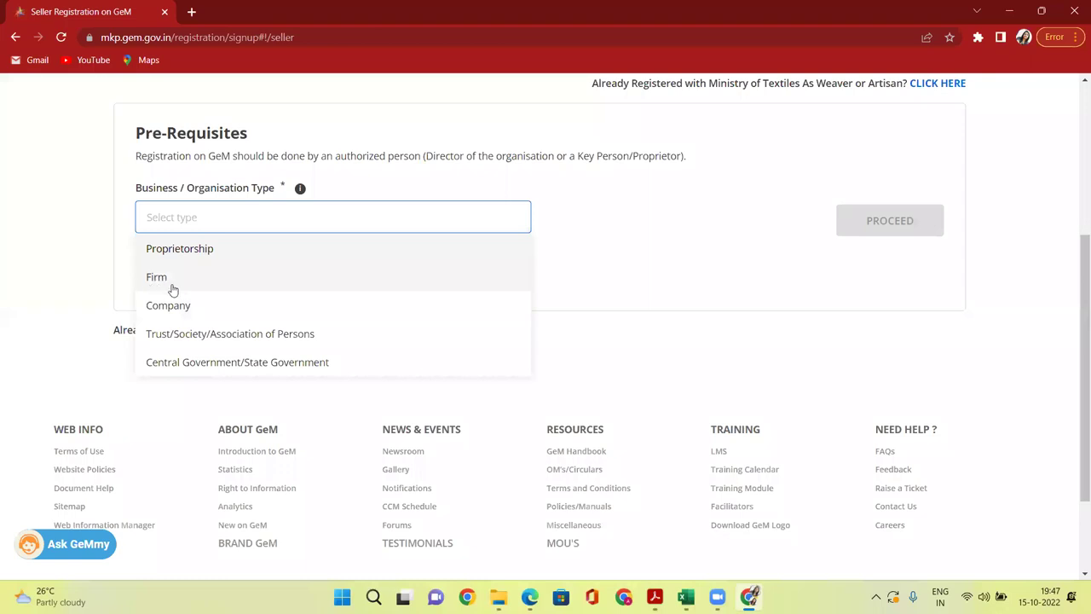